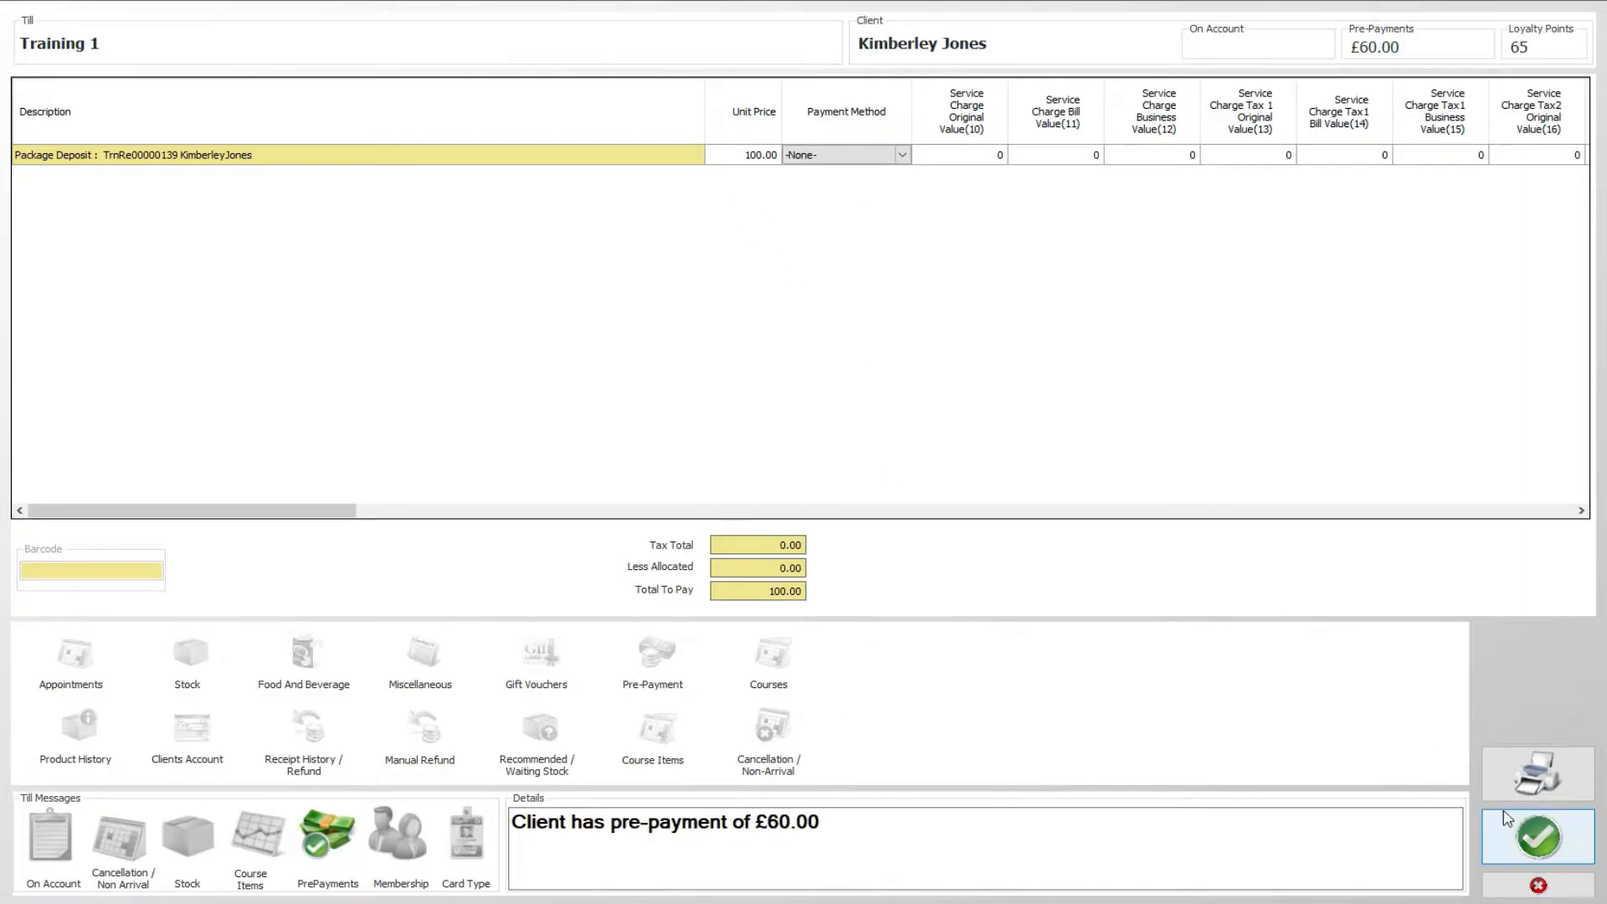
Complete the 100.00 package deposit bill and open the reservation's payment details.
click(1538, 839)
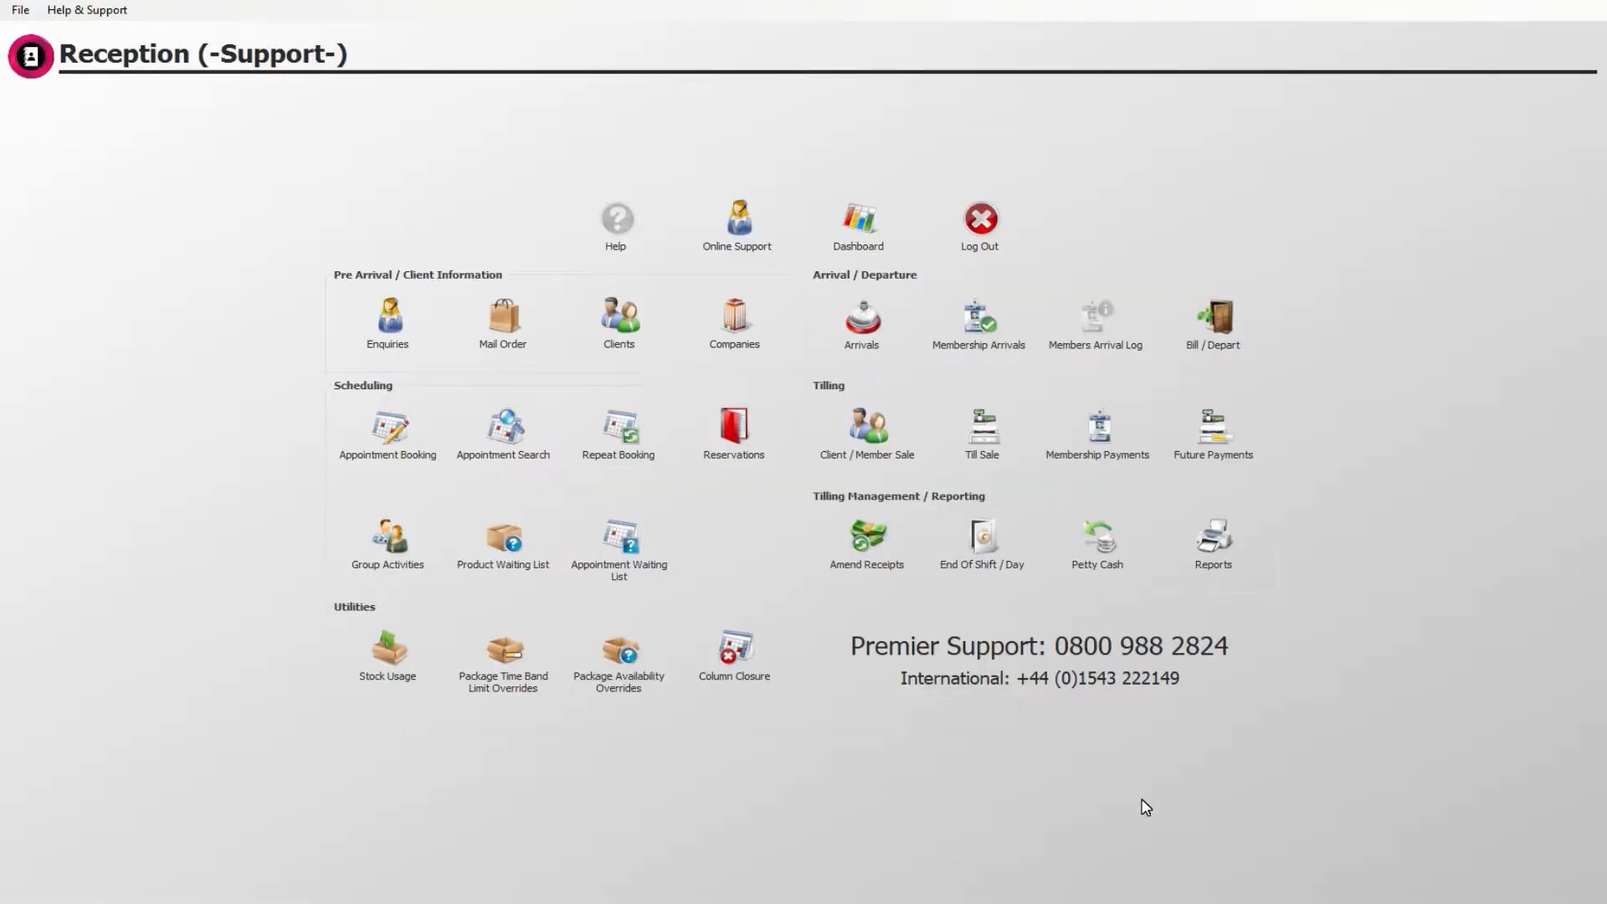
click(187, 125)
Start a client sale and find the client with the Surname / Membership Number method, entering the surname and opening their bill.
click(863, 436)
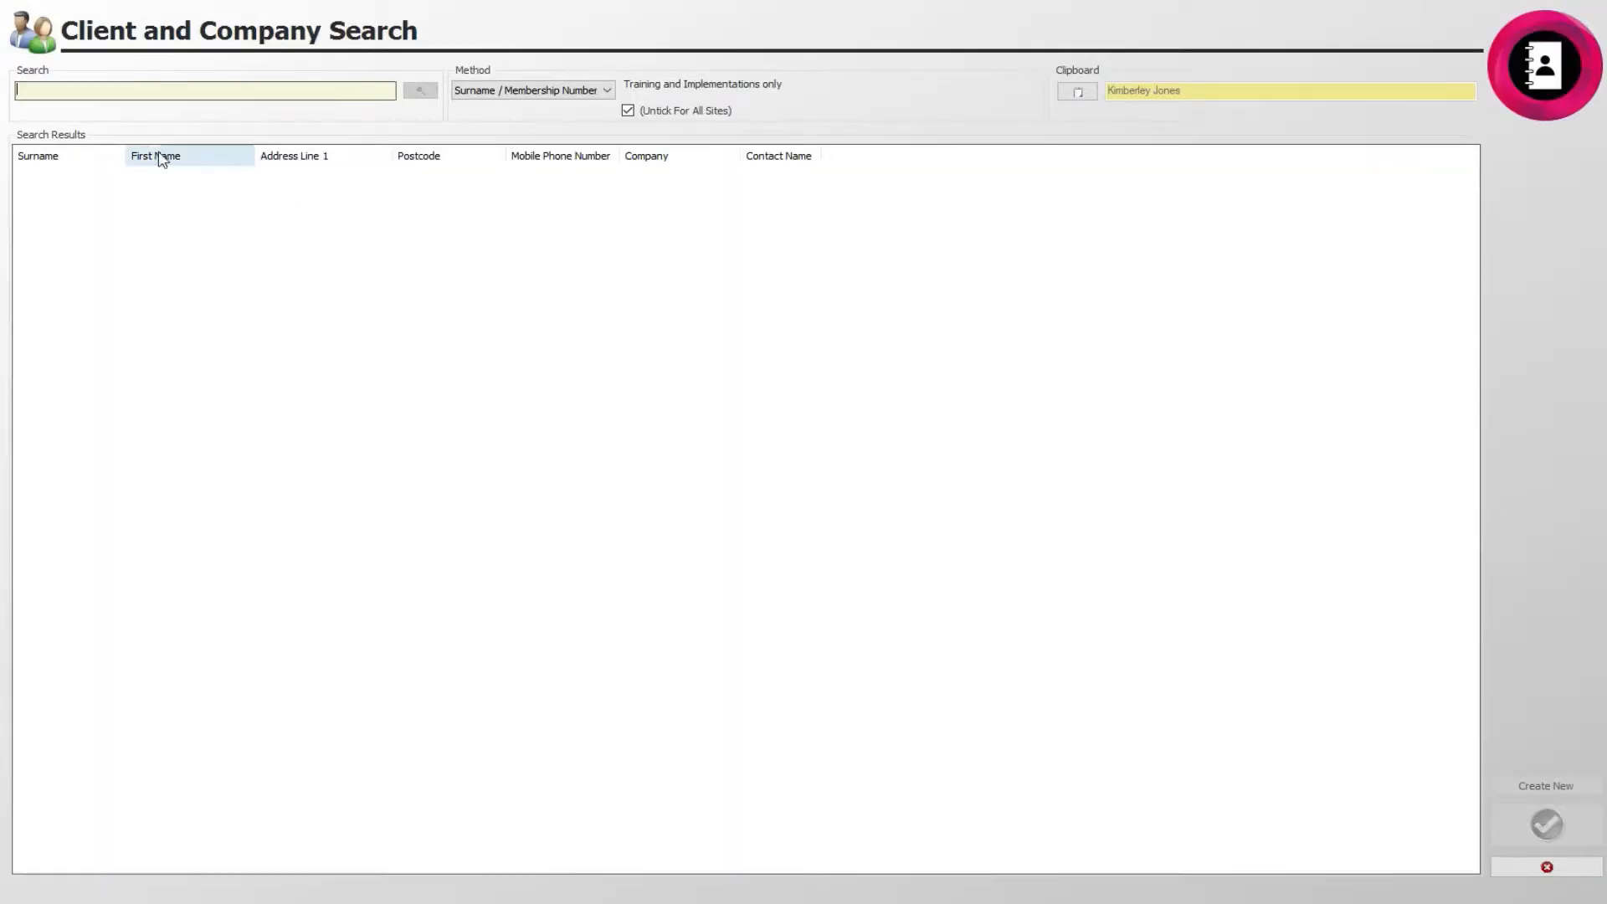
click(516, 89)
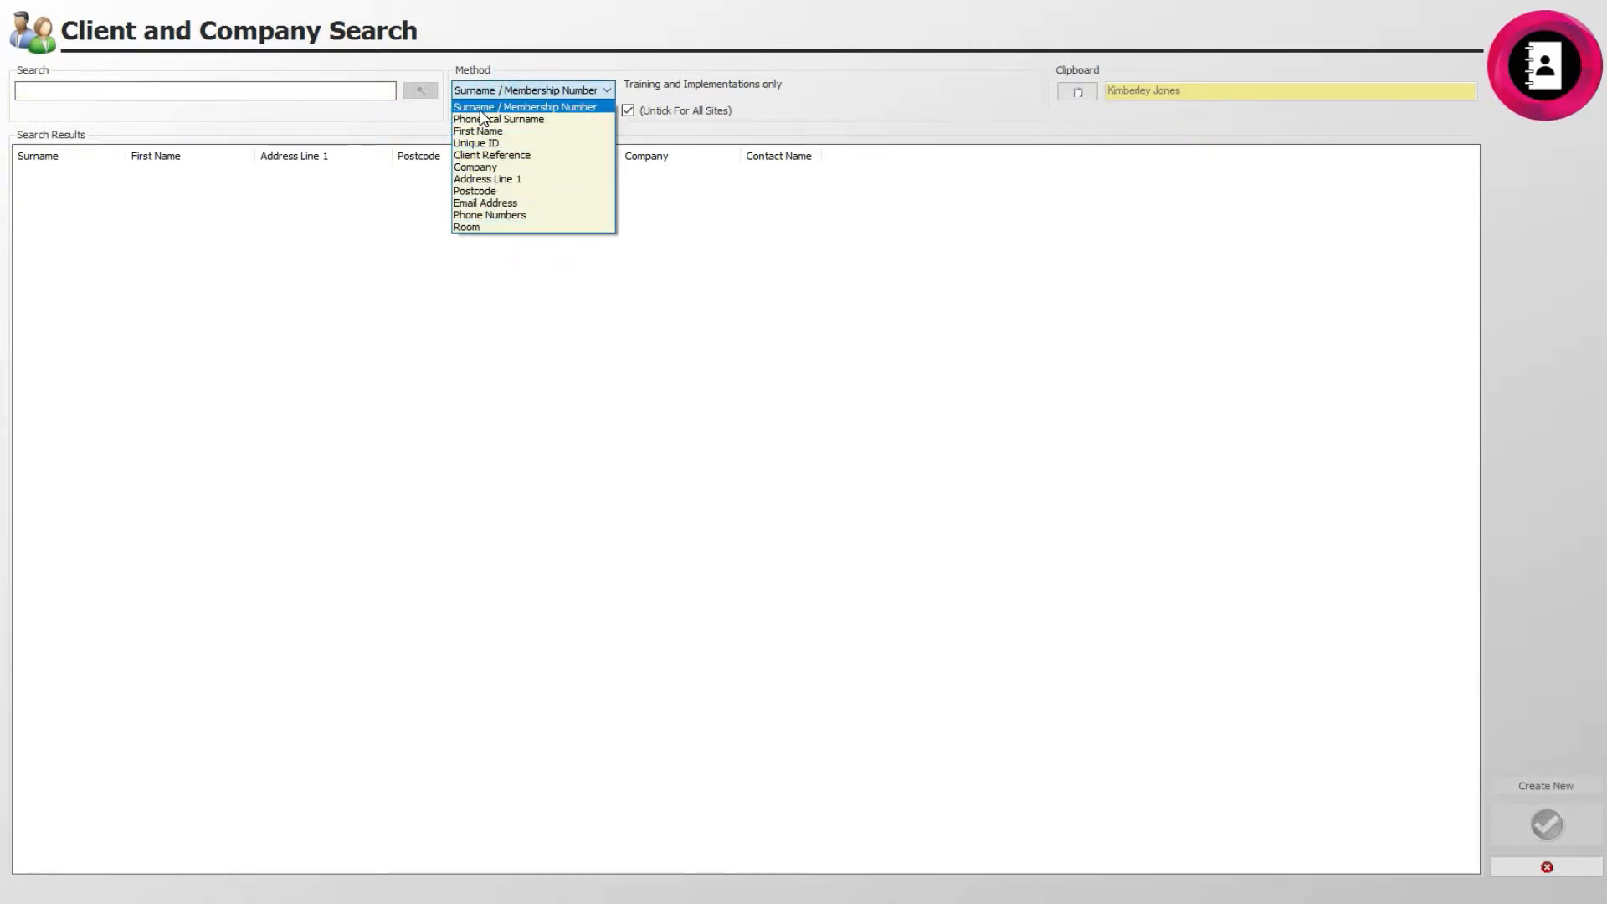
click(482, 108)
click(353, 87)
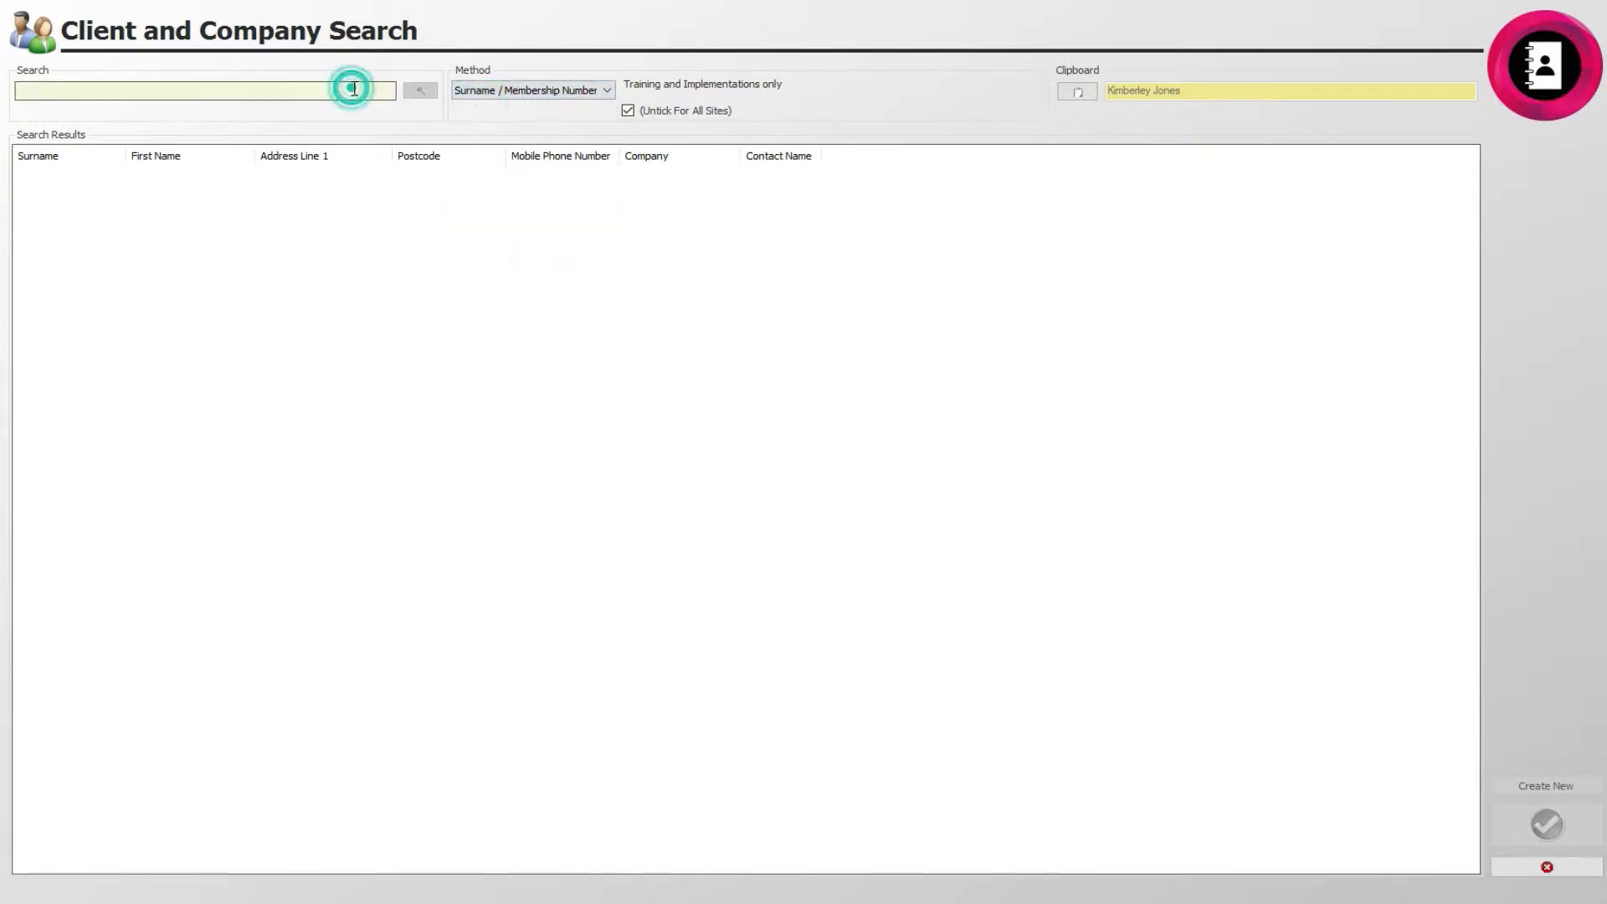
text(Burgess)
key(Return)
click(419, 90)
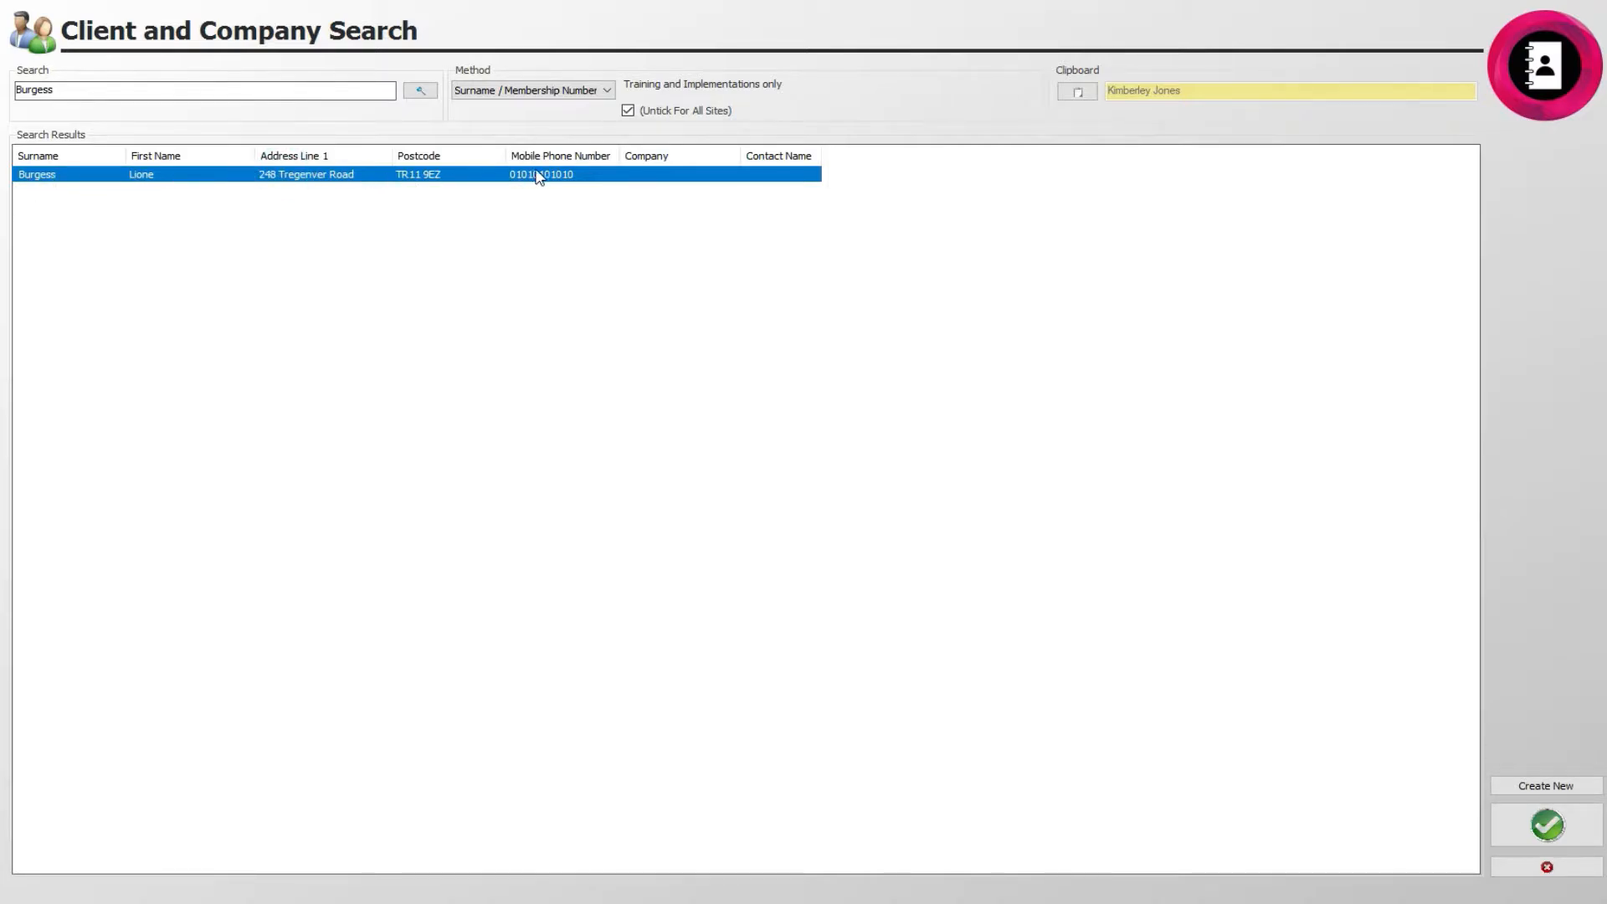
click(1547, 826)
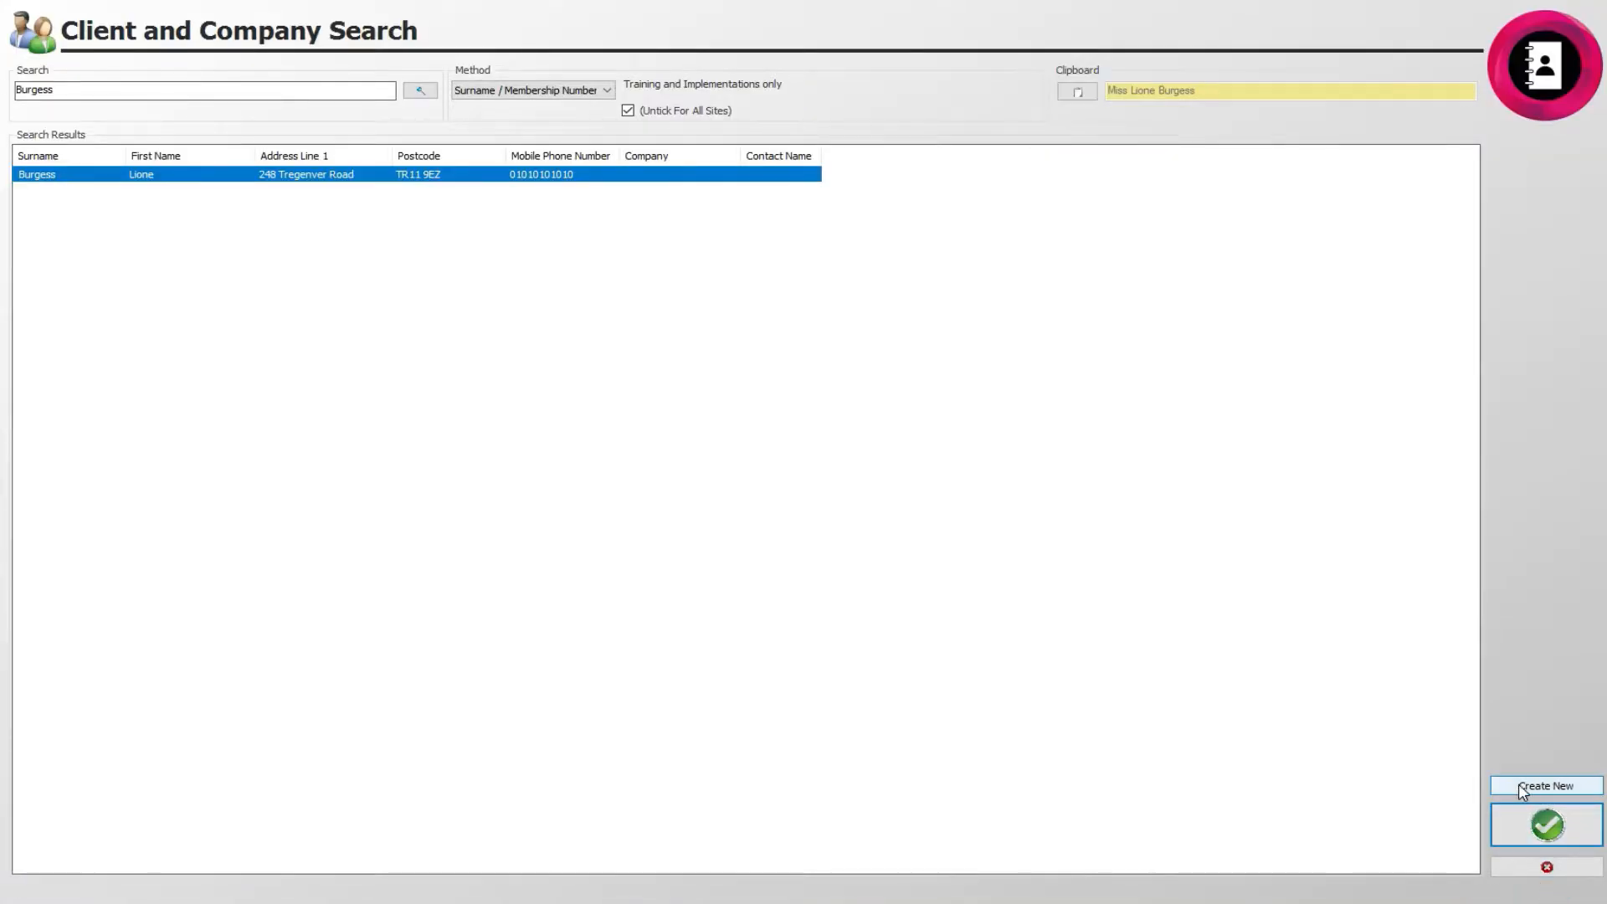
click(1547, 807)
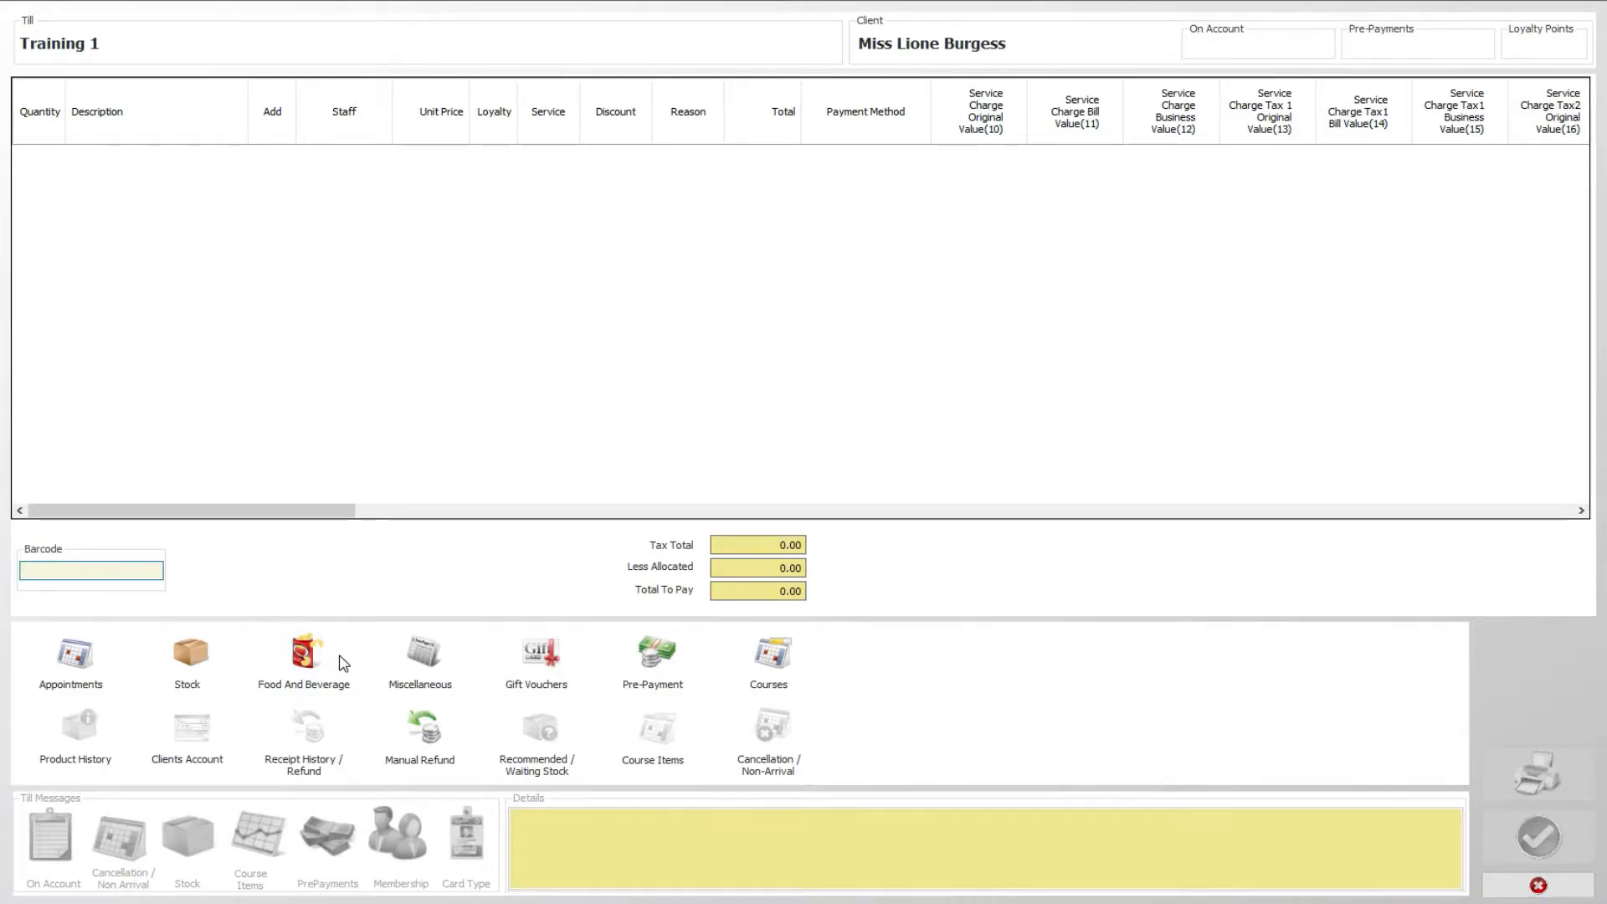
Add a pre-payment with a unit price of 30.00 to the bill and view the card type message.
click(654, 662)
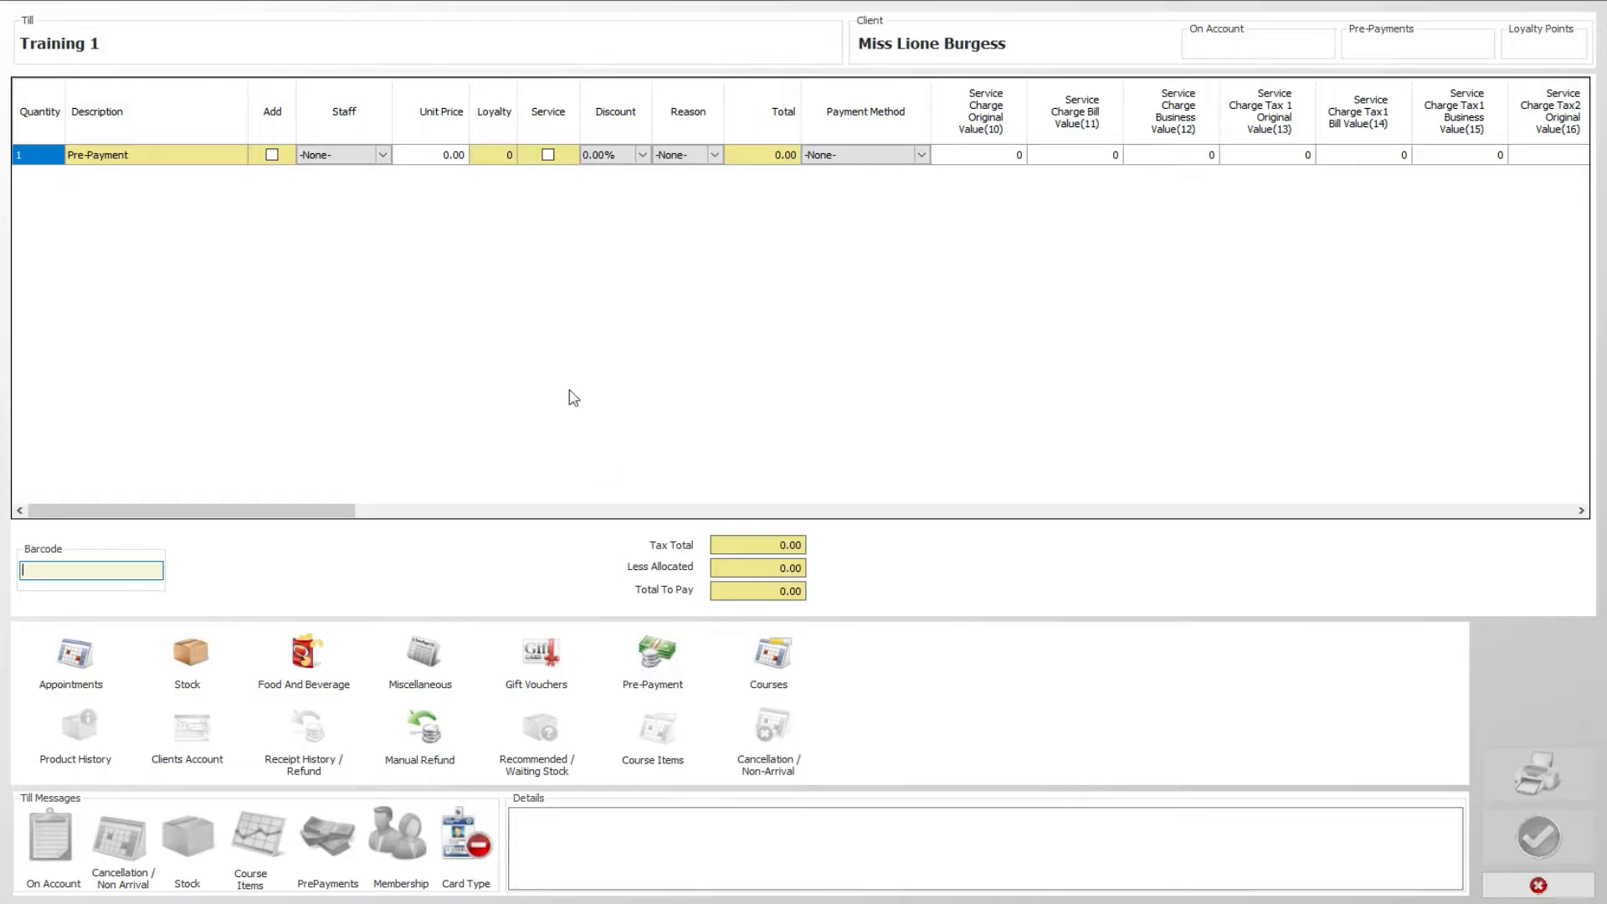
click(456, 155)
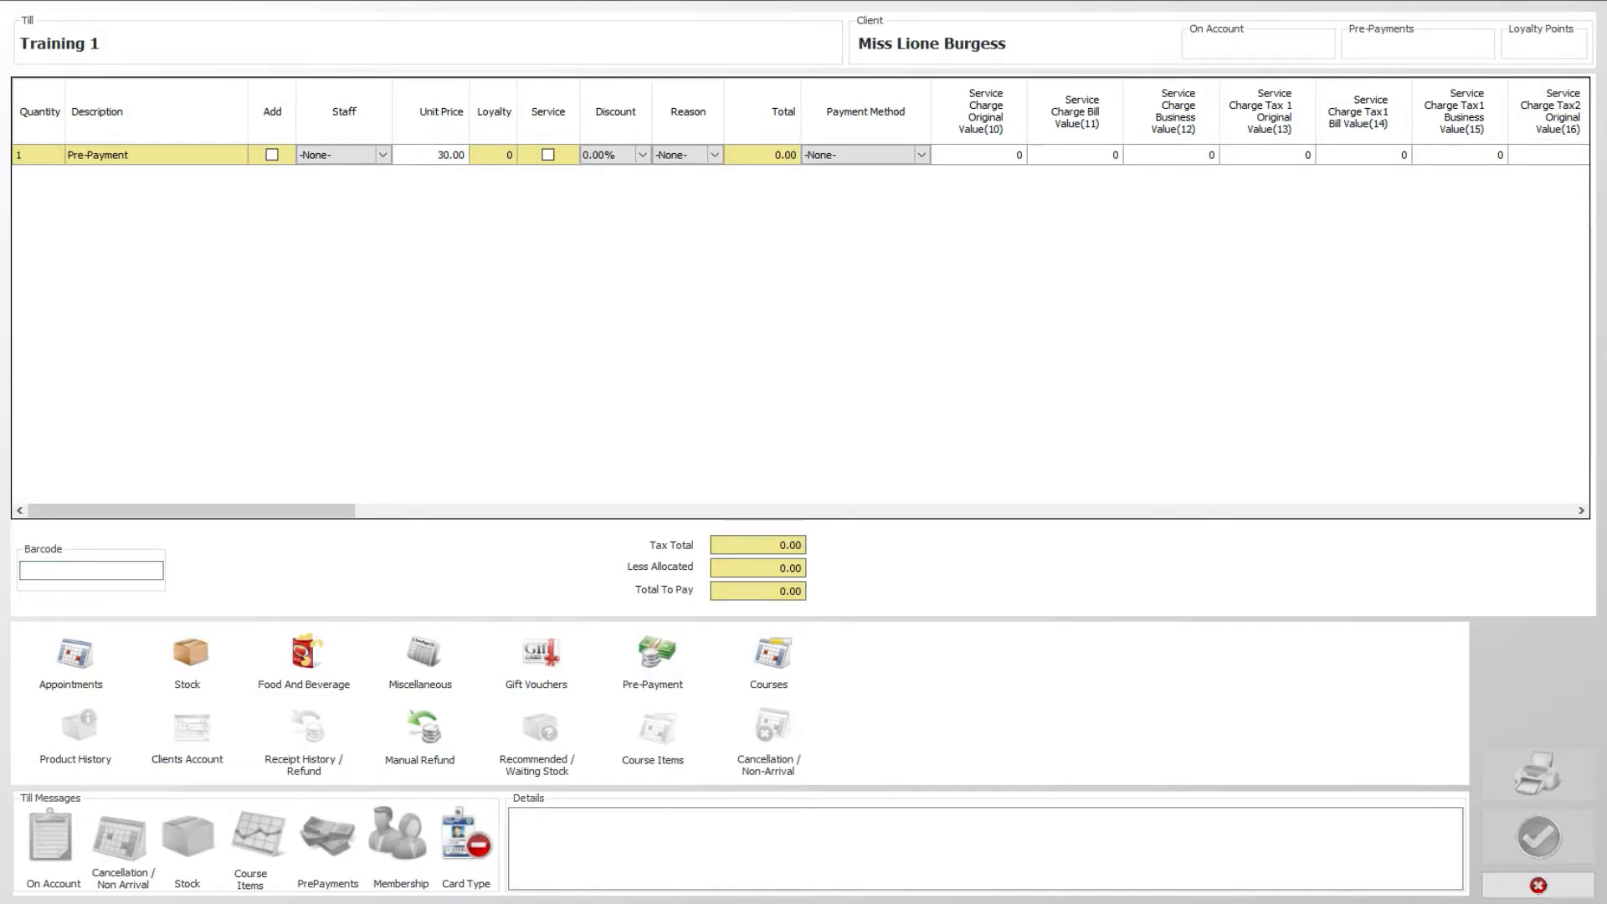
click(452, 824)
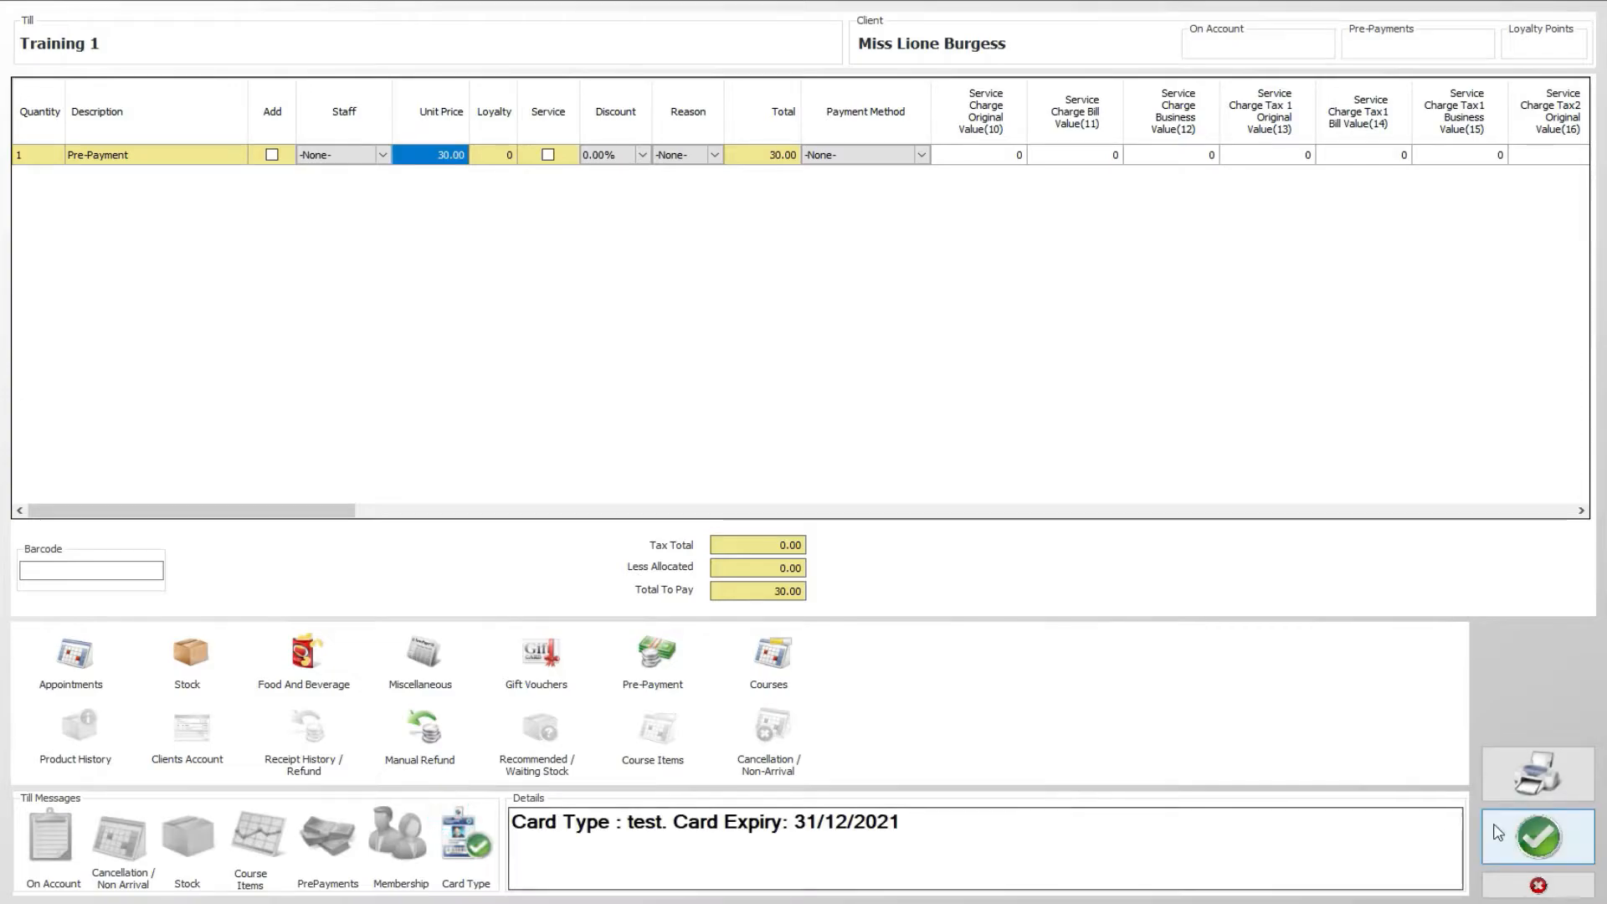
Assign a staff member to the pre-payment line and complete the bill.
click(341, 156)
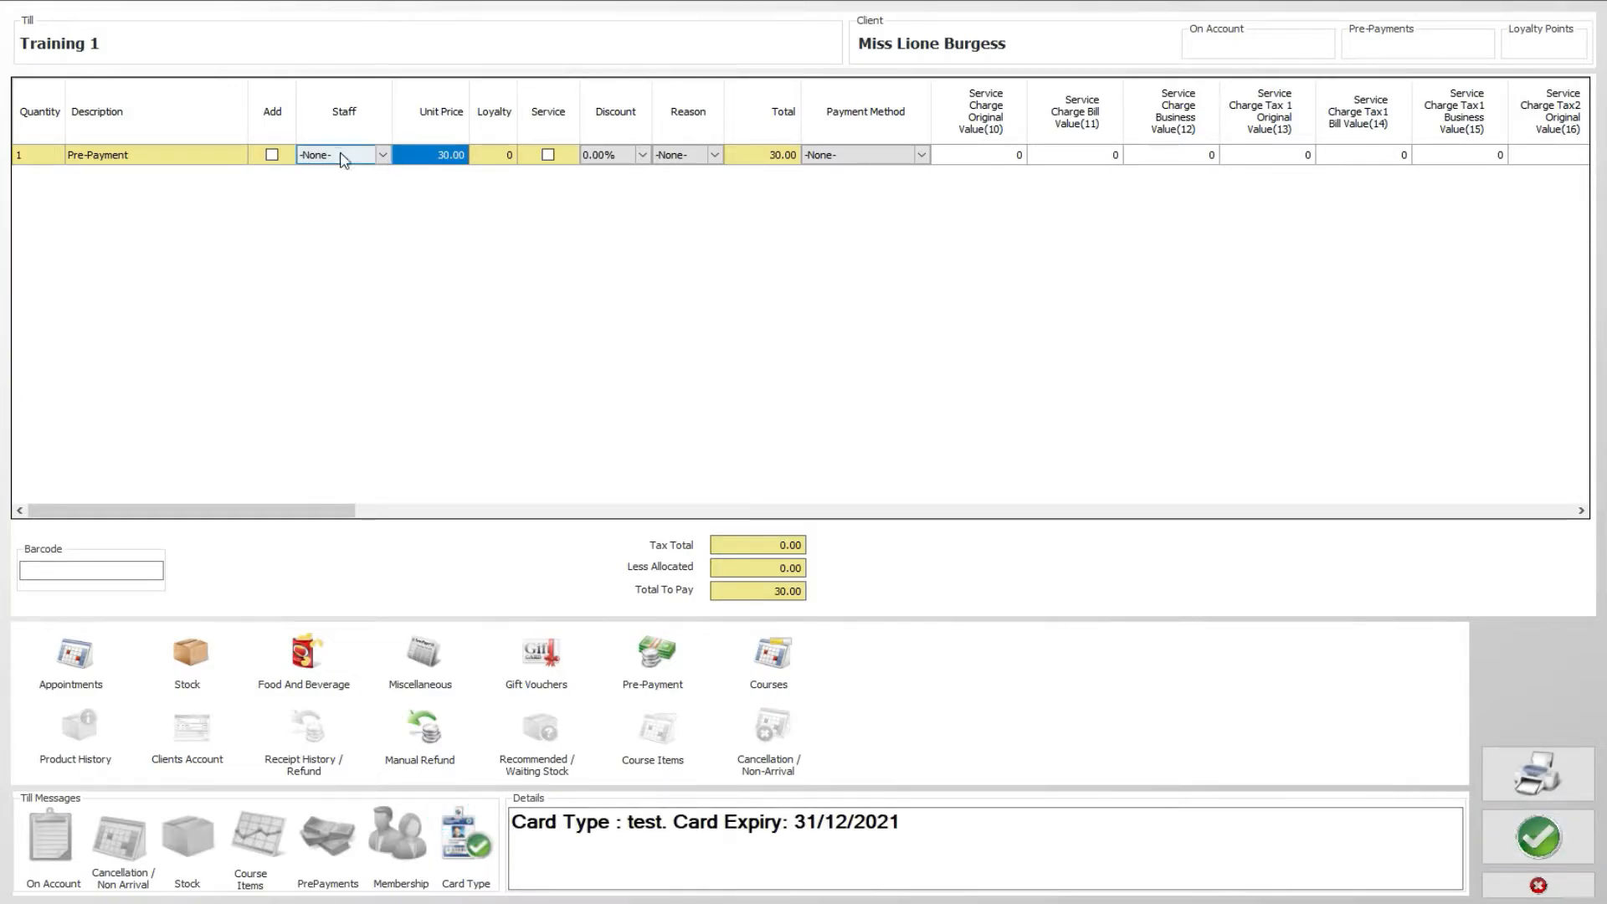
click(382, 155)
click(364, 196)
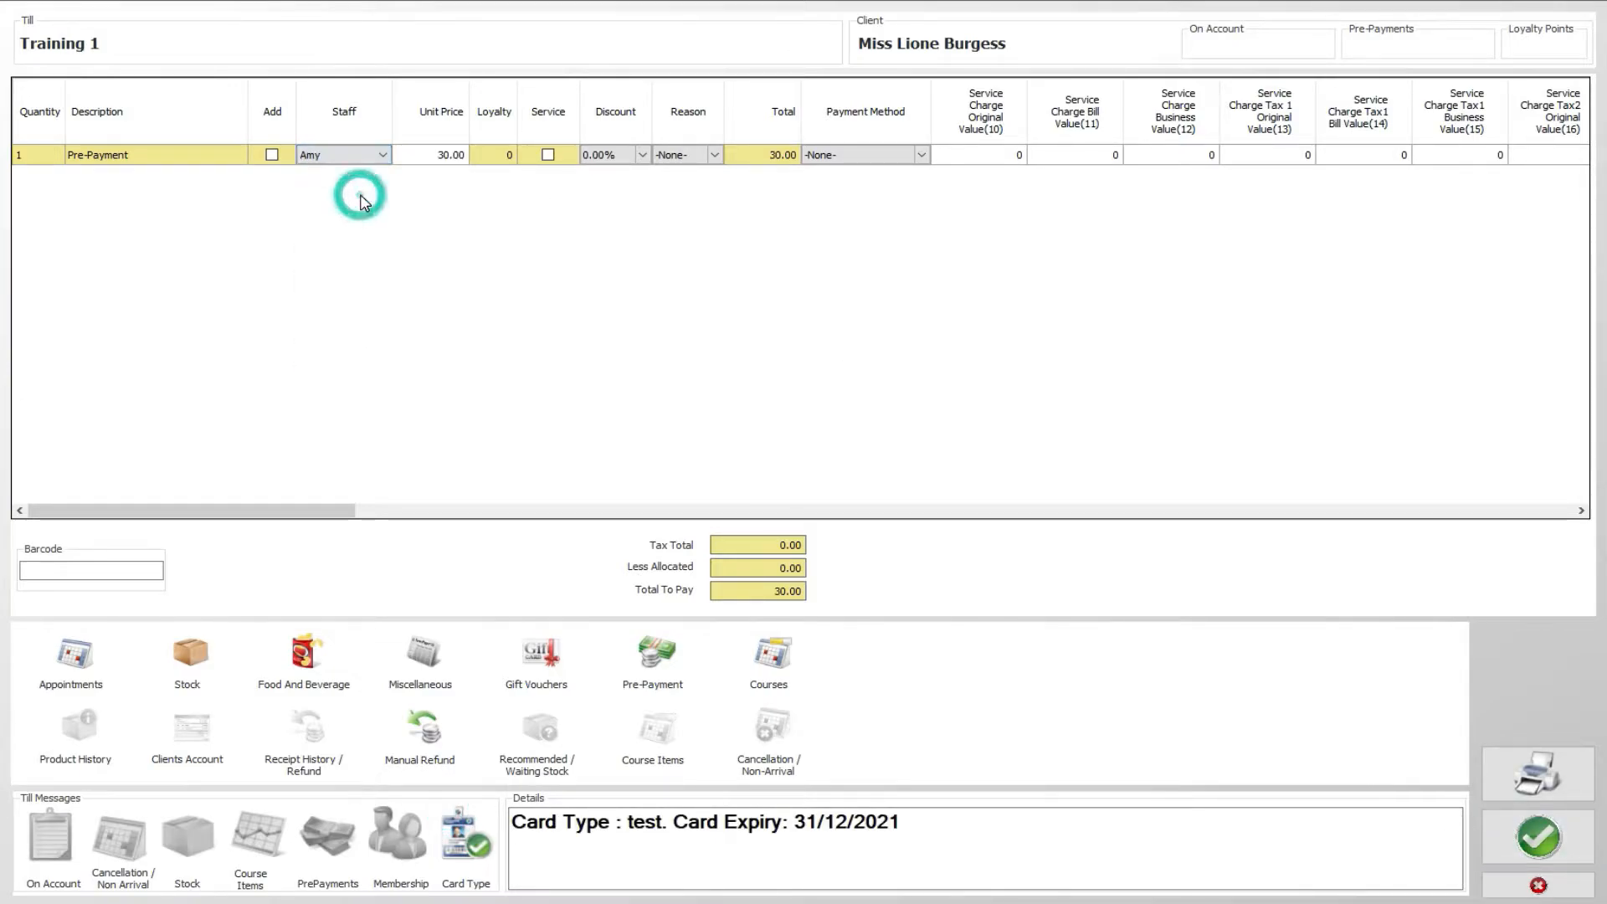
click(1531, 837)
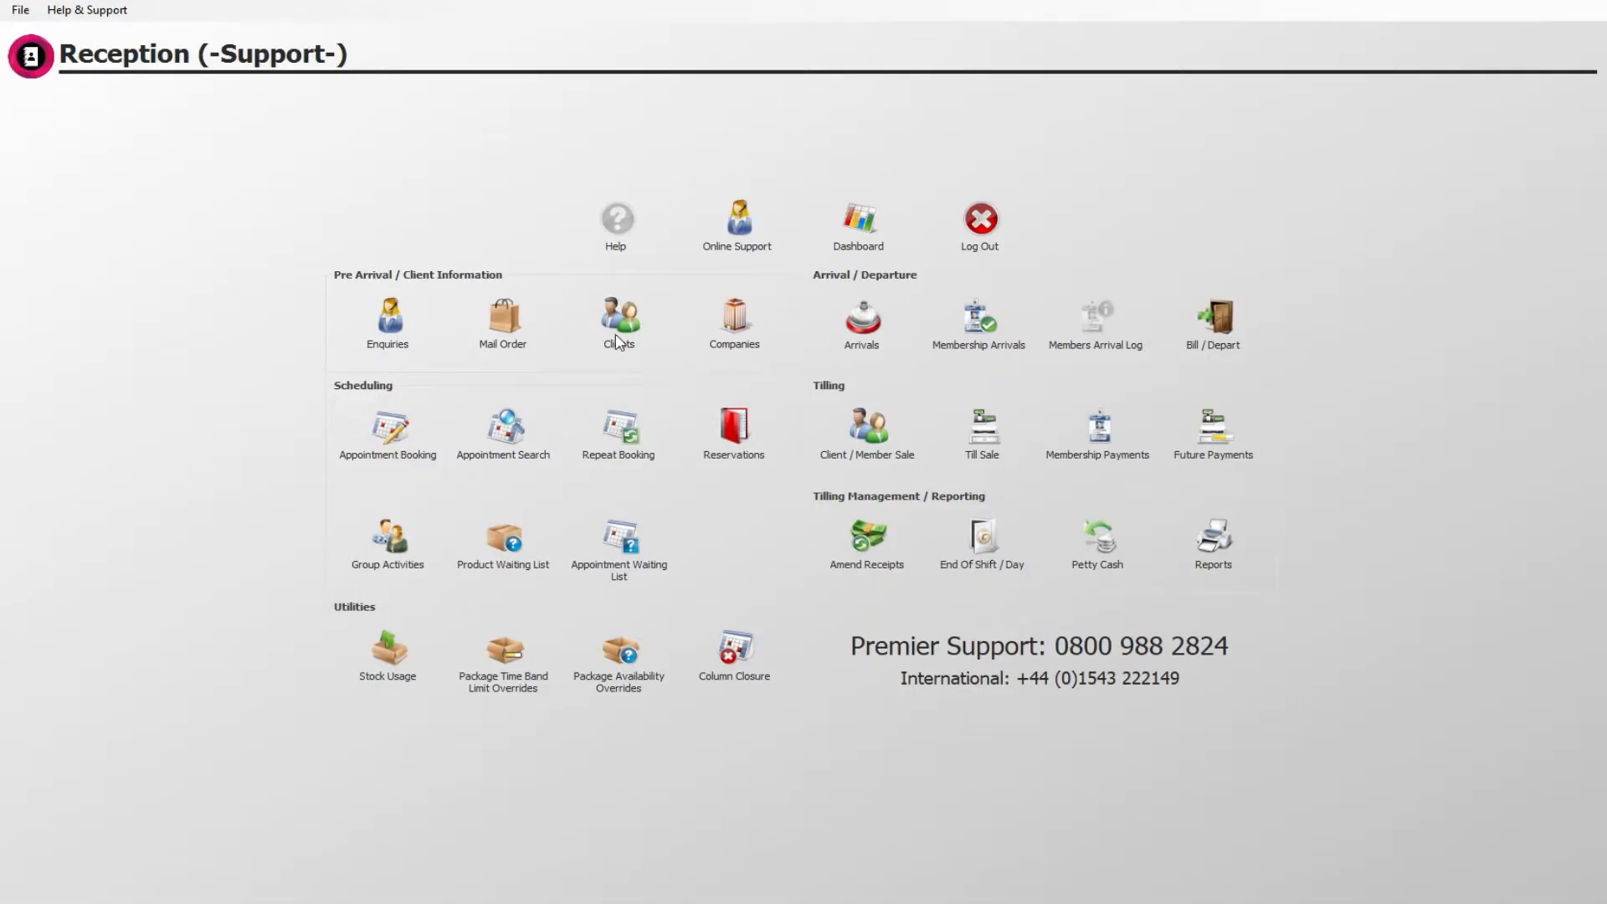
Open the clipboard client's record and review the account information.
click(619, 326)
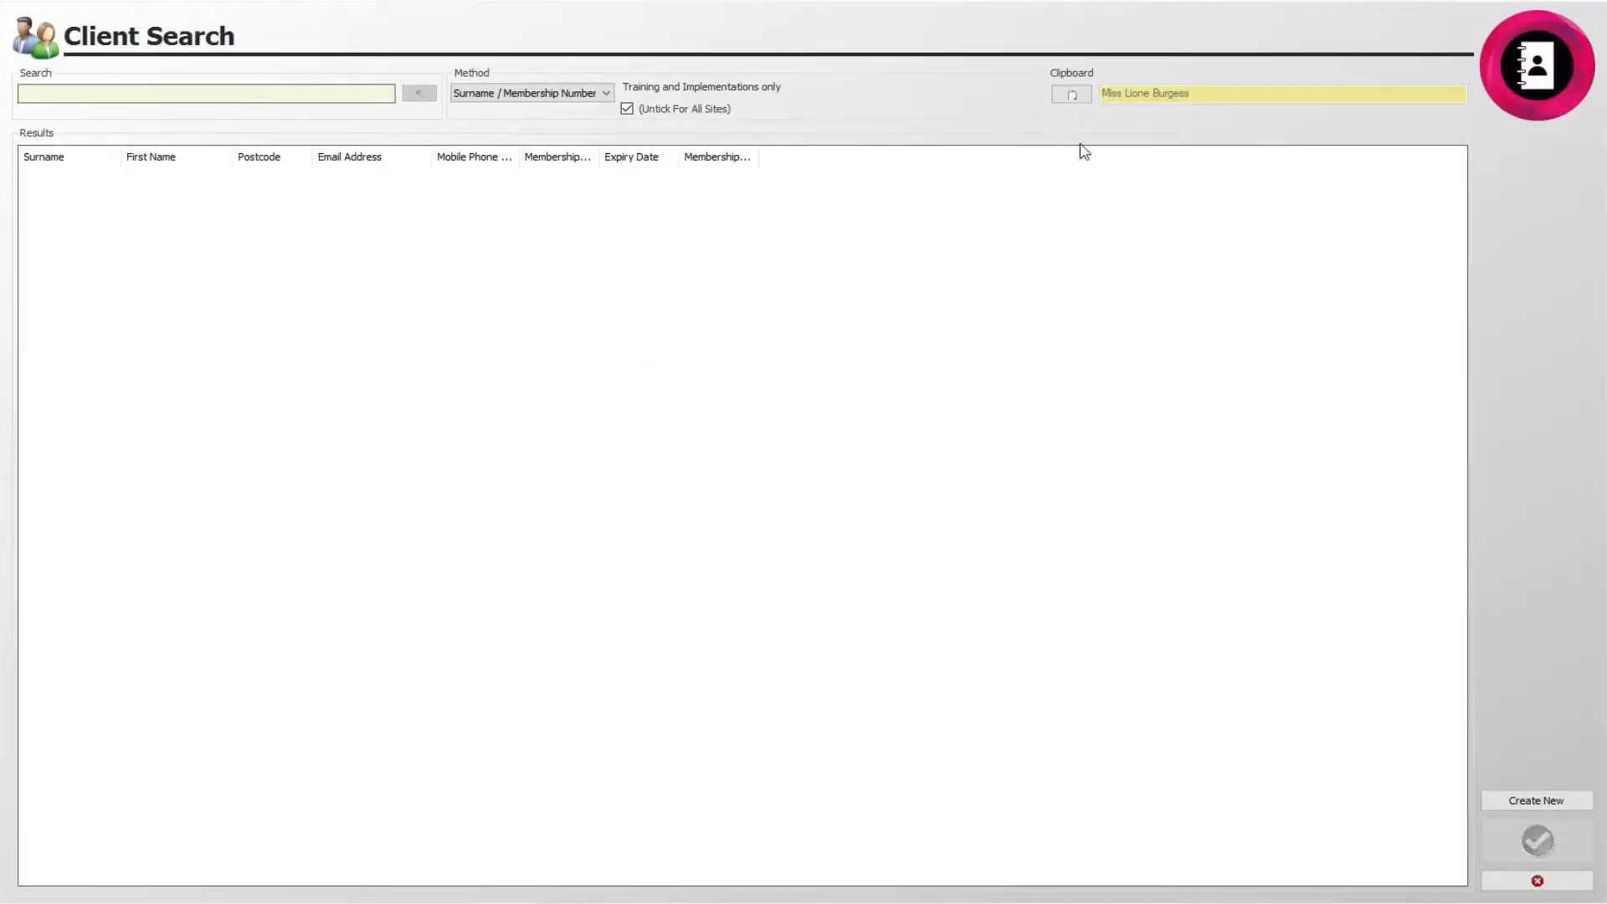
click(1072, 94)
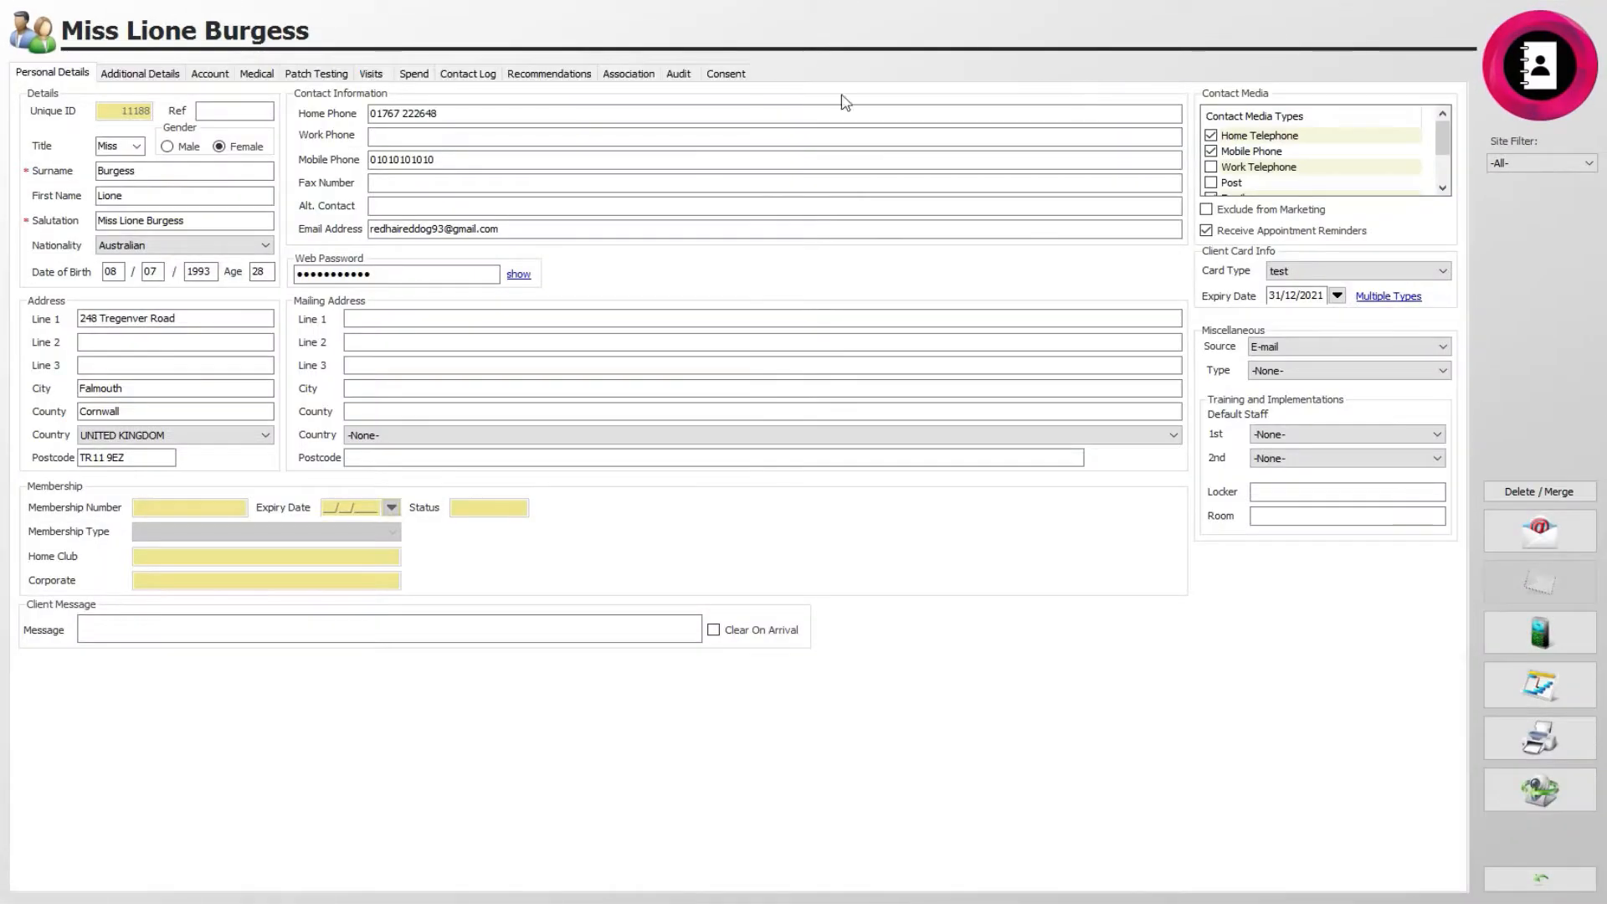
click(219, 74)
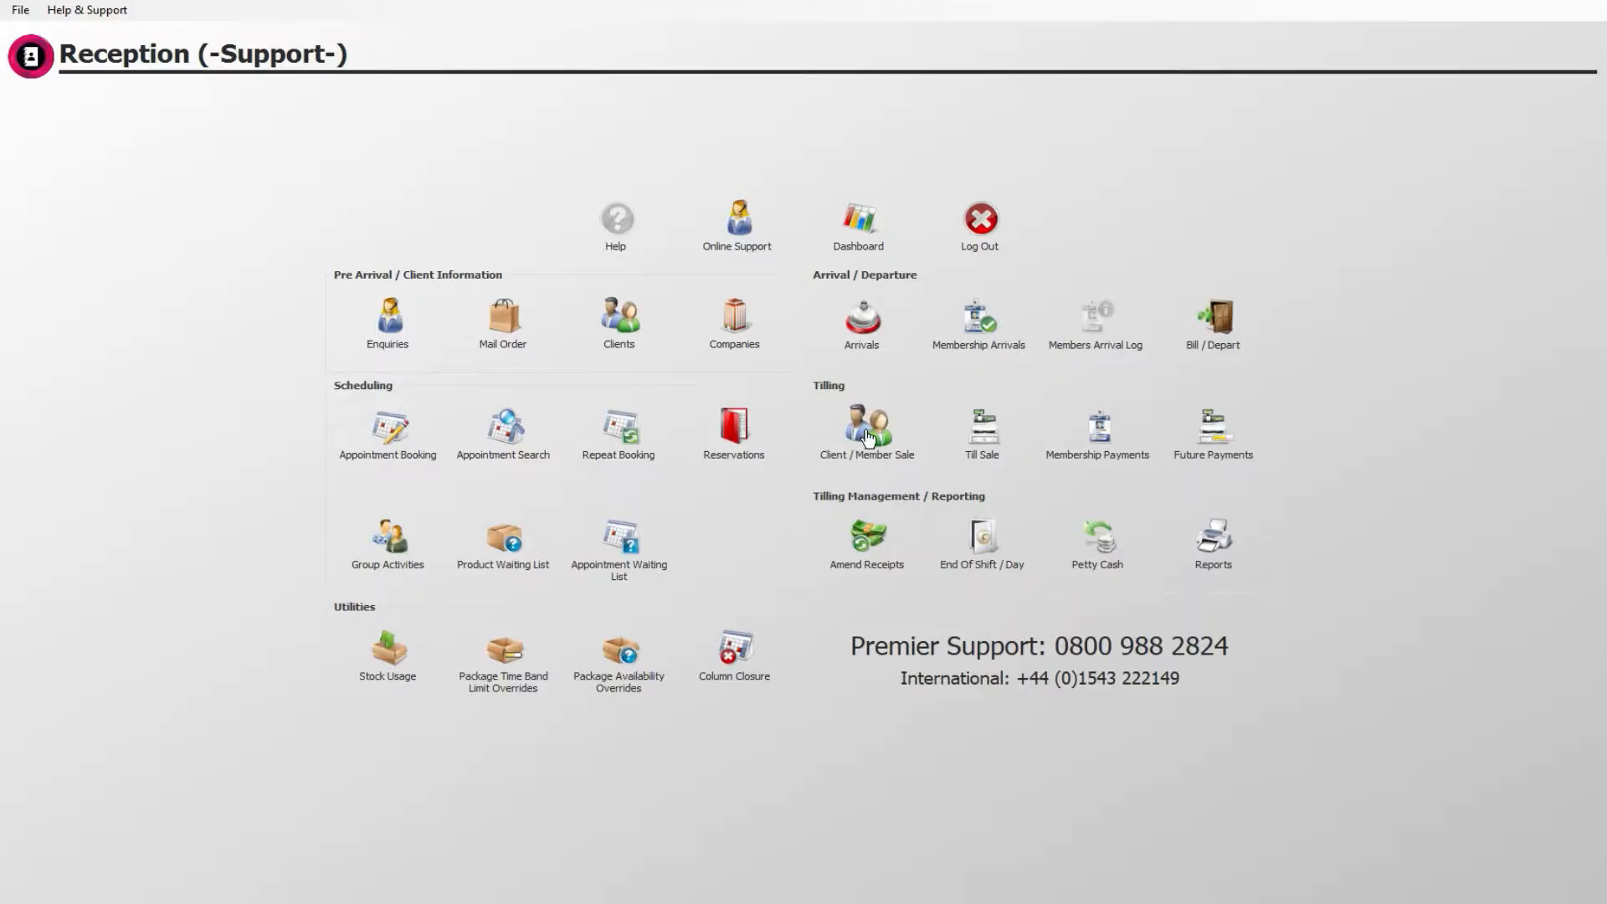
Bill a 3.00 gift card to the clipboard client, paid in cash without printing a receipt.
click(875, 431)
click(1077, 91)
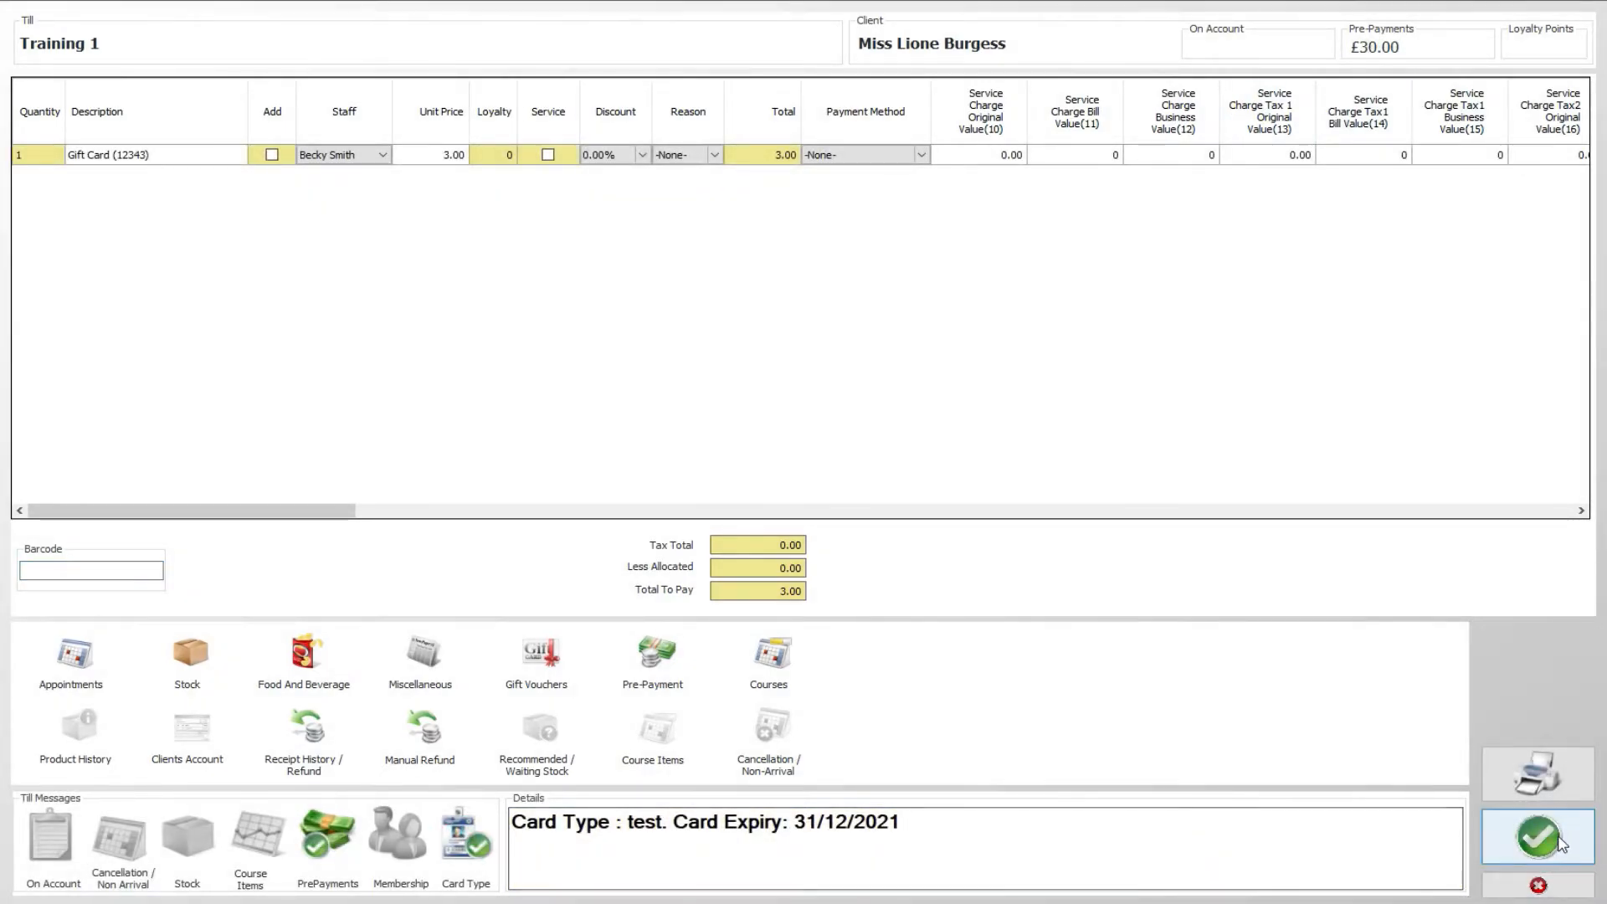
click(1538, 837)
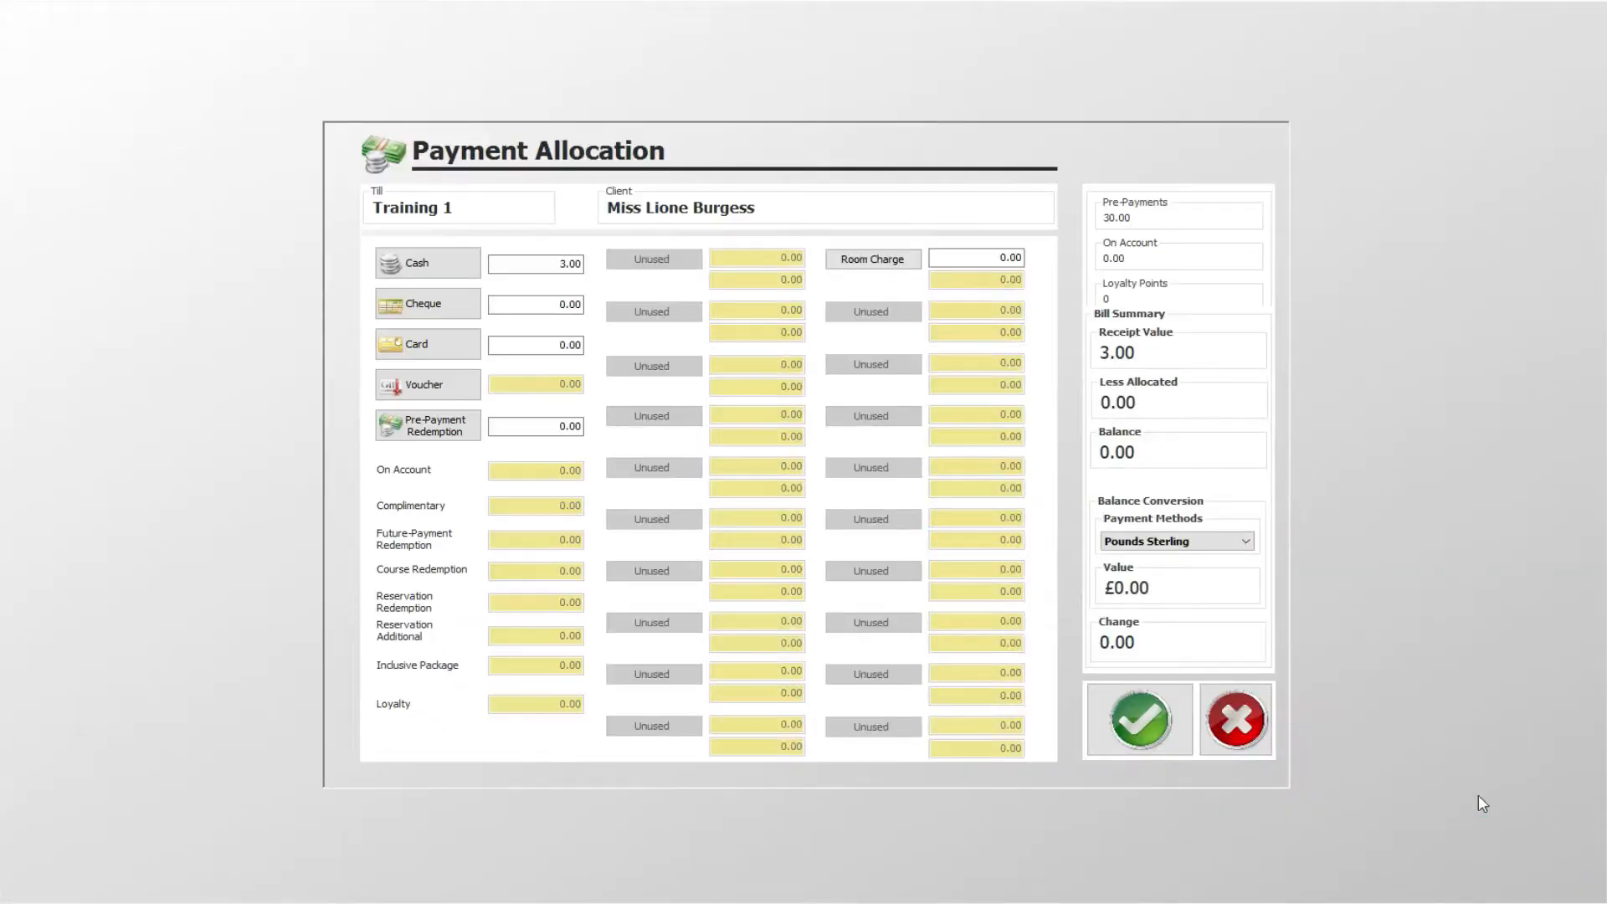
click(1163, 709)
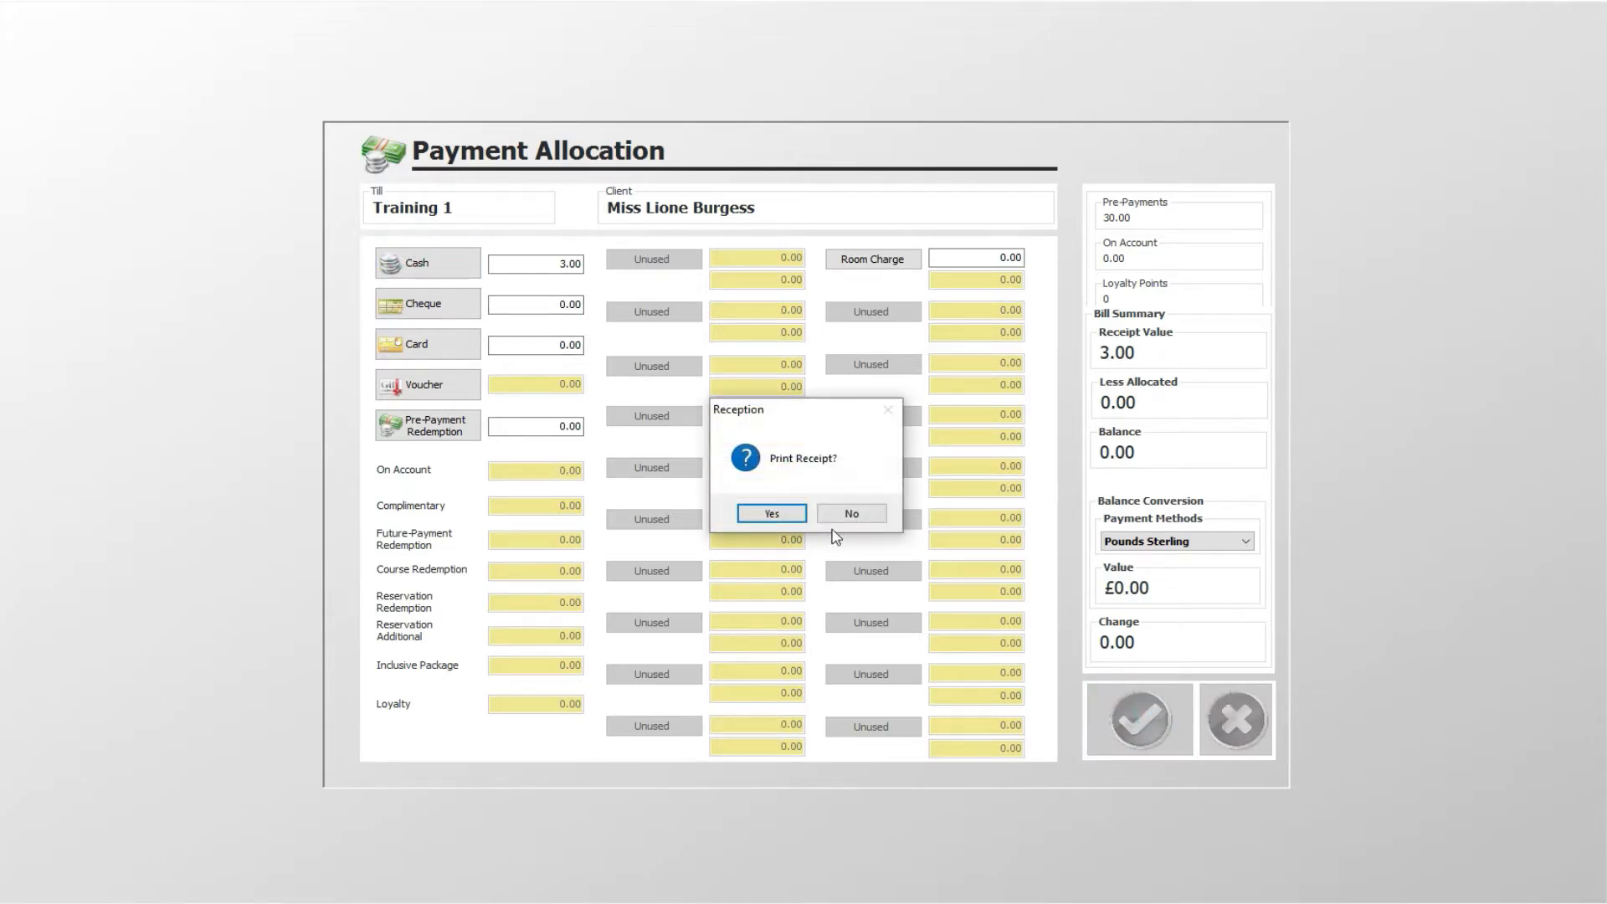
click(845, 517)
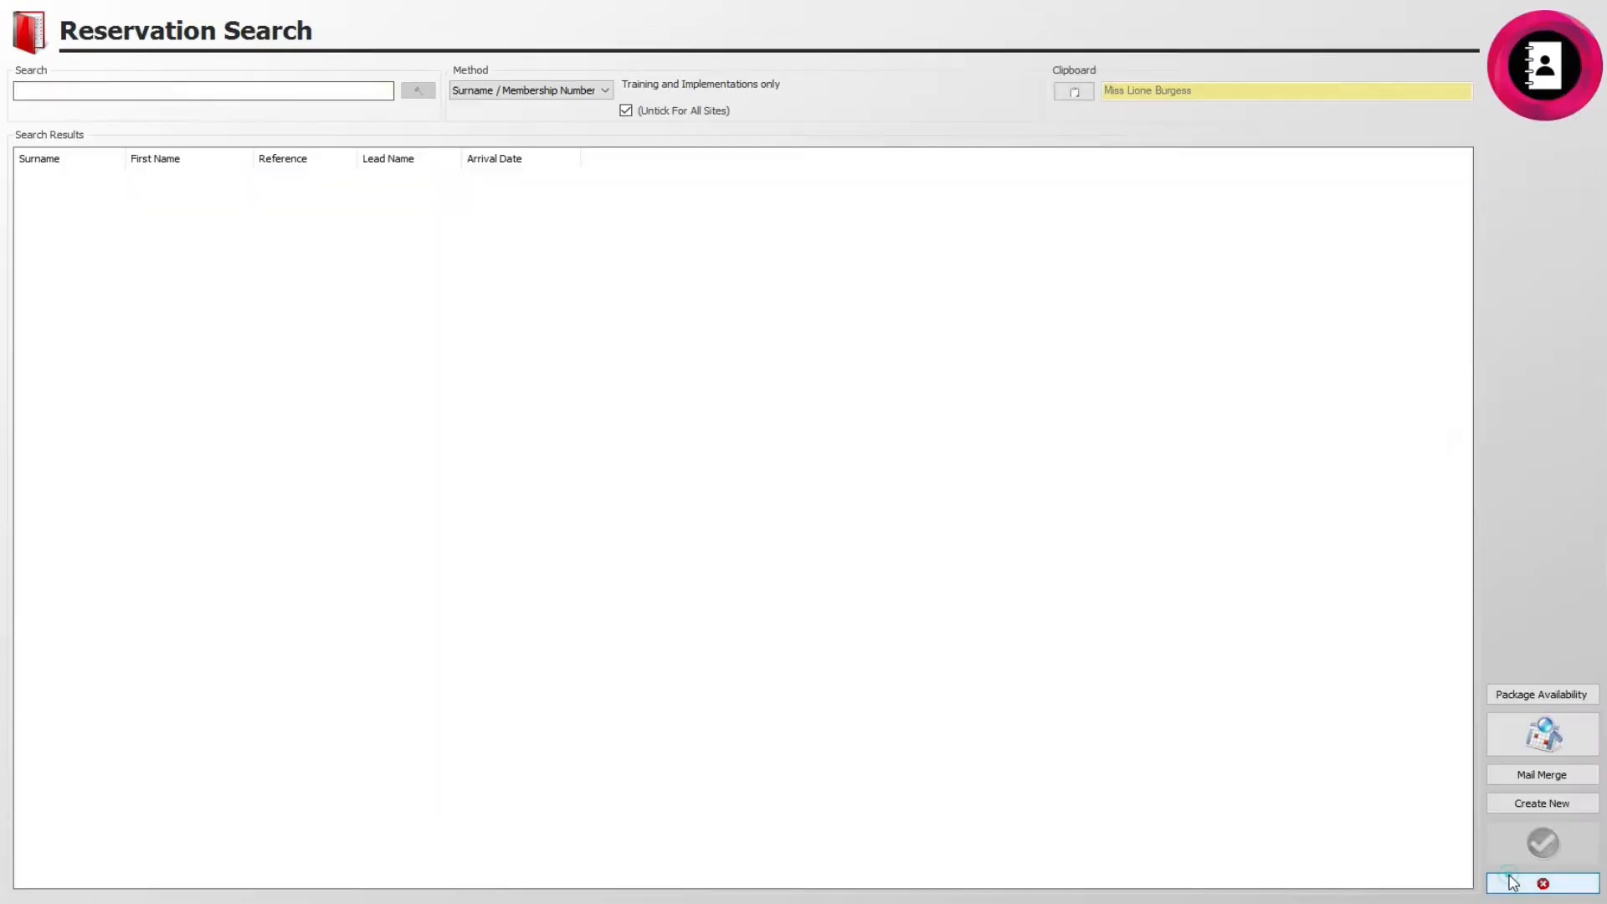
Open the clipboard client's reservation and show its schedule details.
click(1509, 878)
click(735, 428)
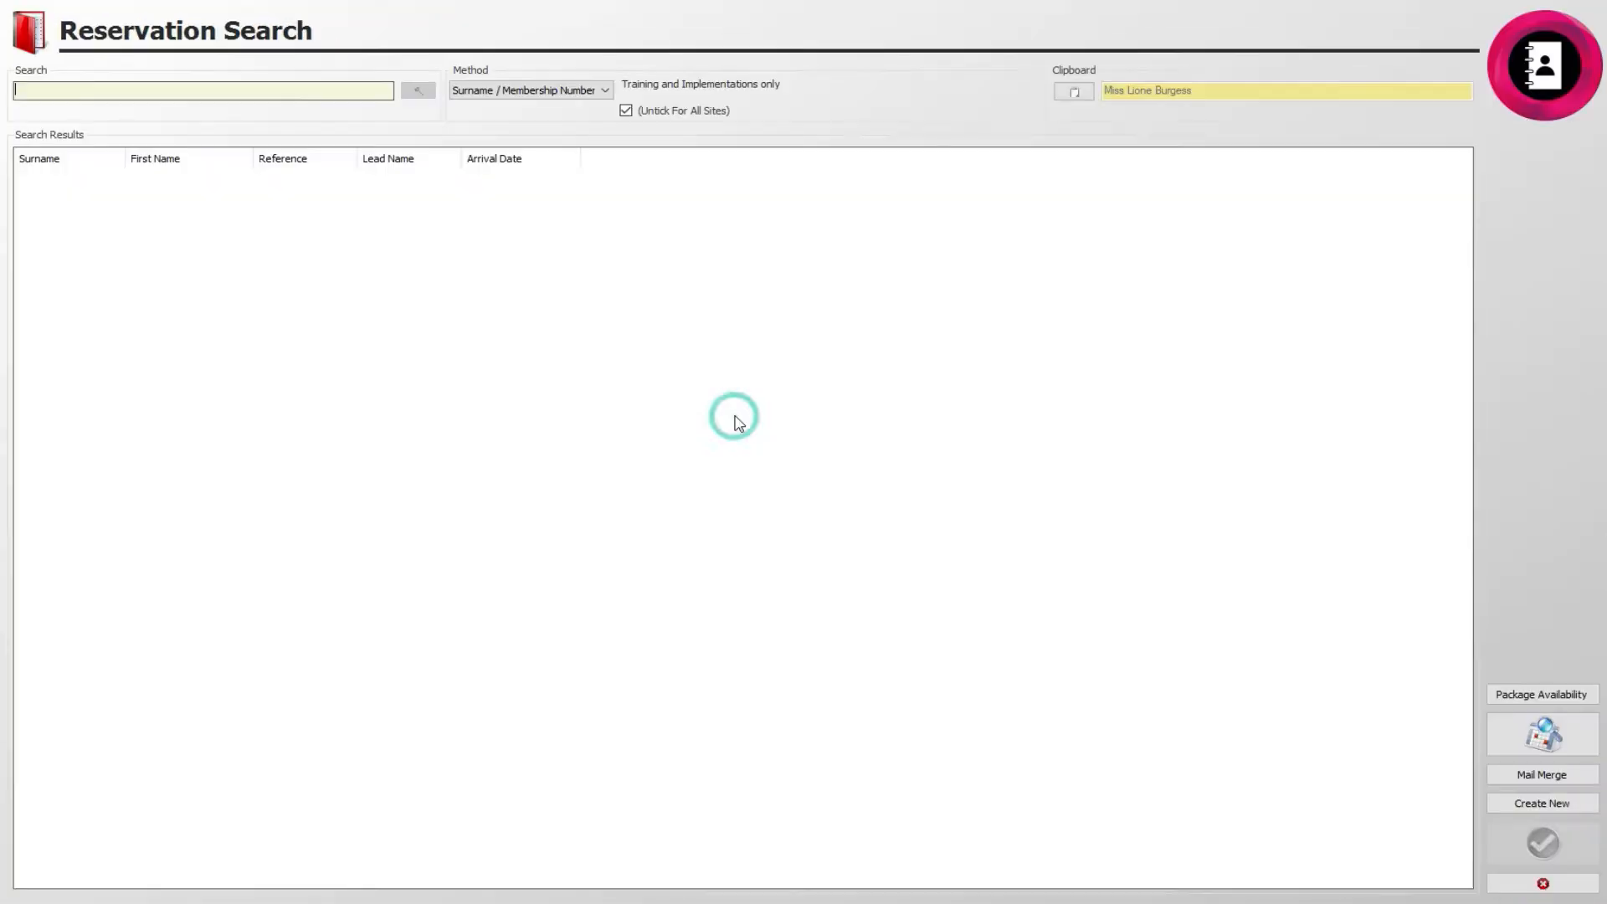
click(1074, 91)
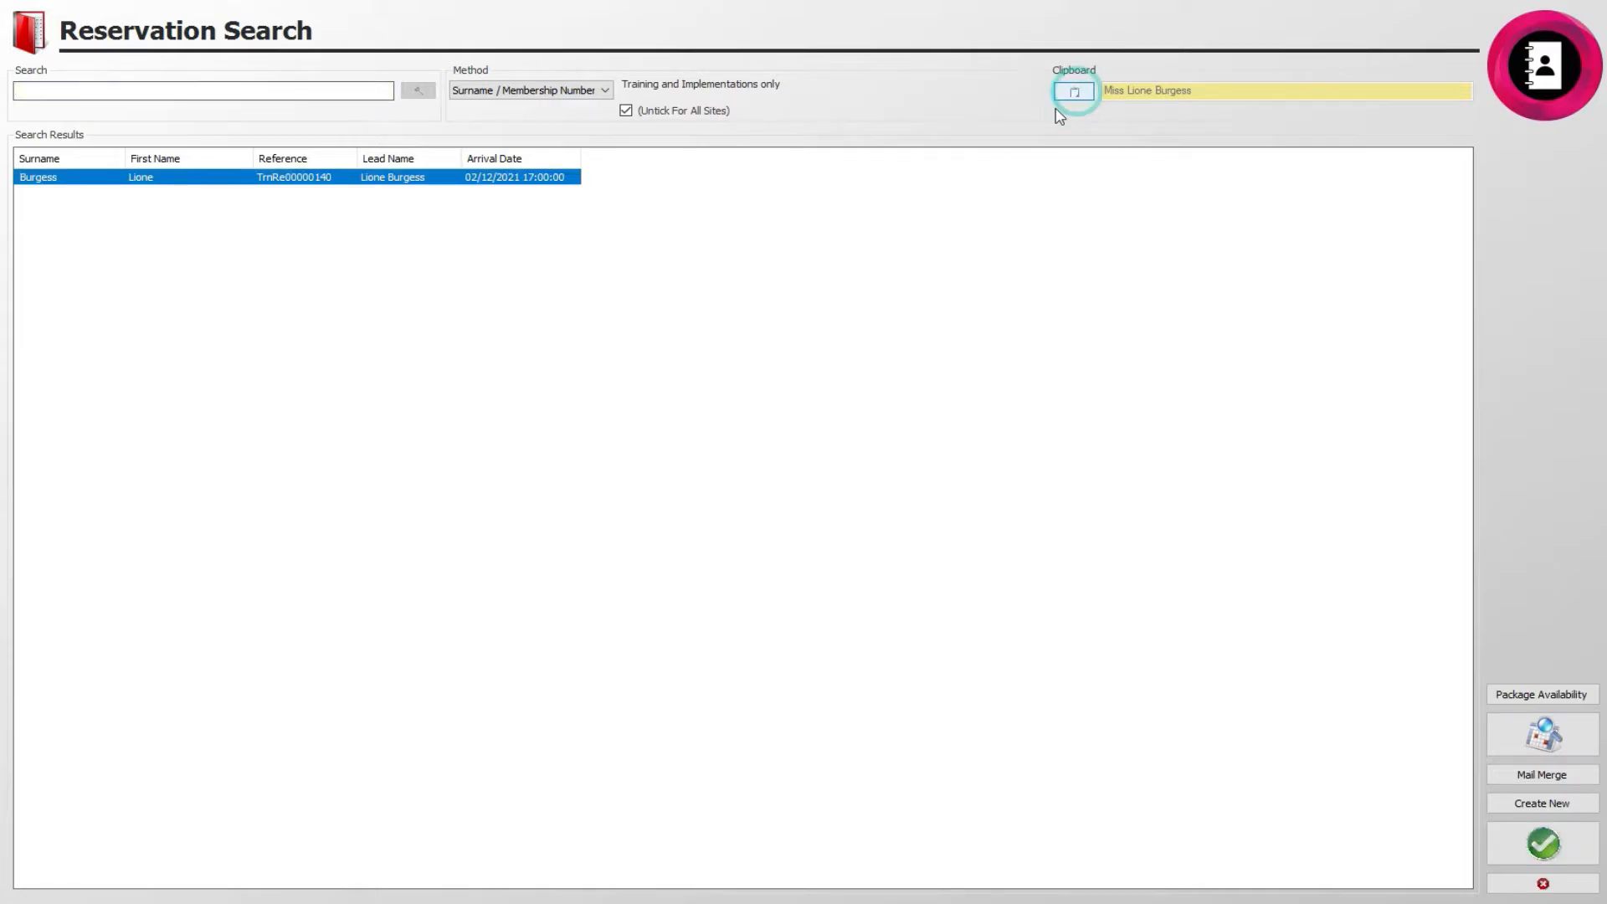
click(420, 173)
click(1520, 844)
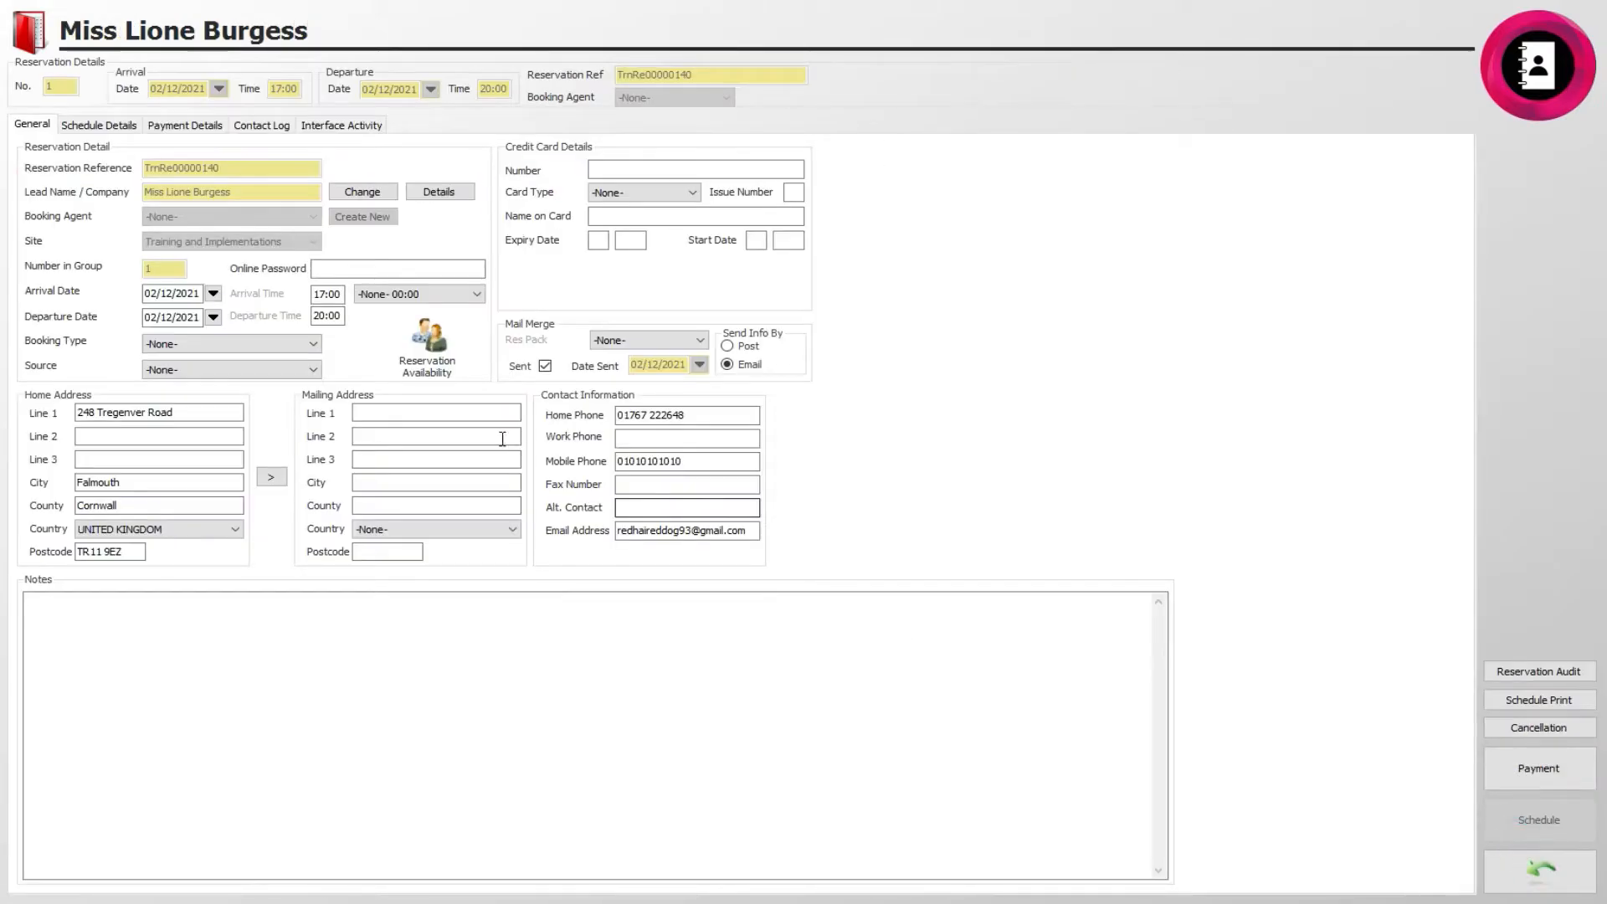
click(100, 125)
Add the Spa Day package to the client's itinerary and schedule it.
click(95, 393)
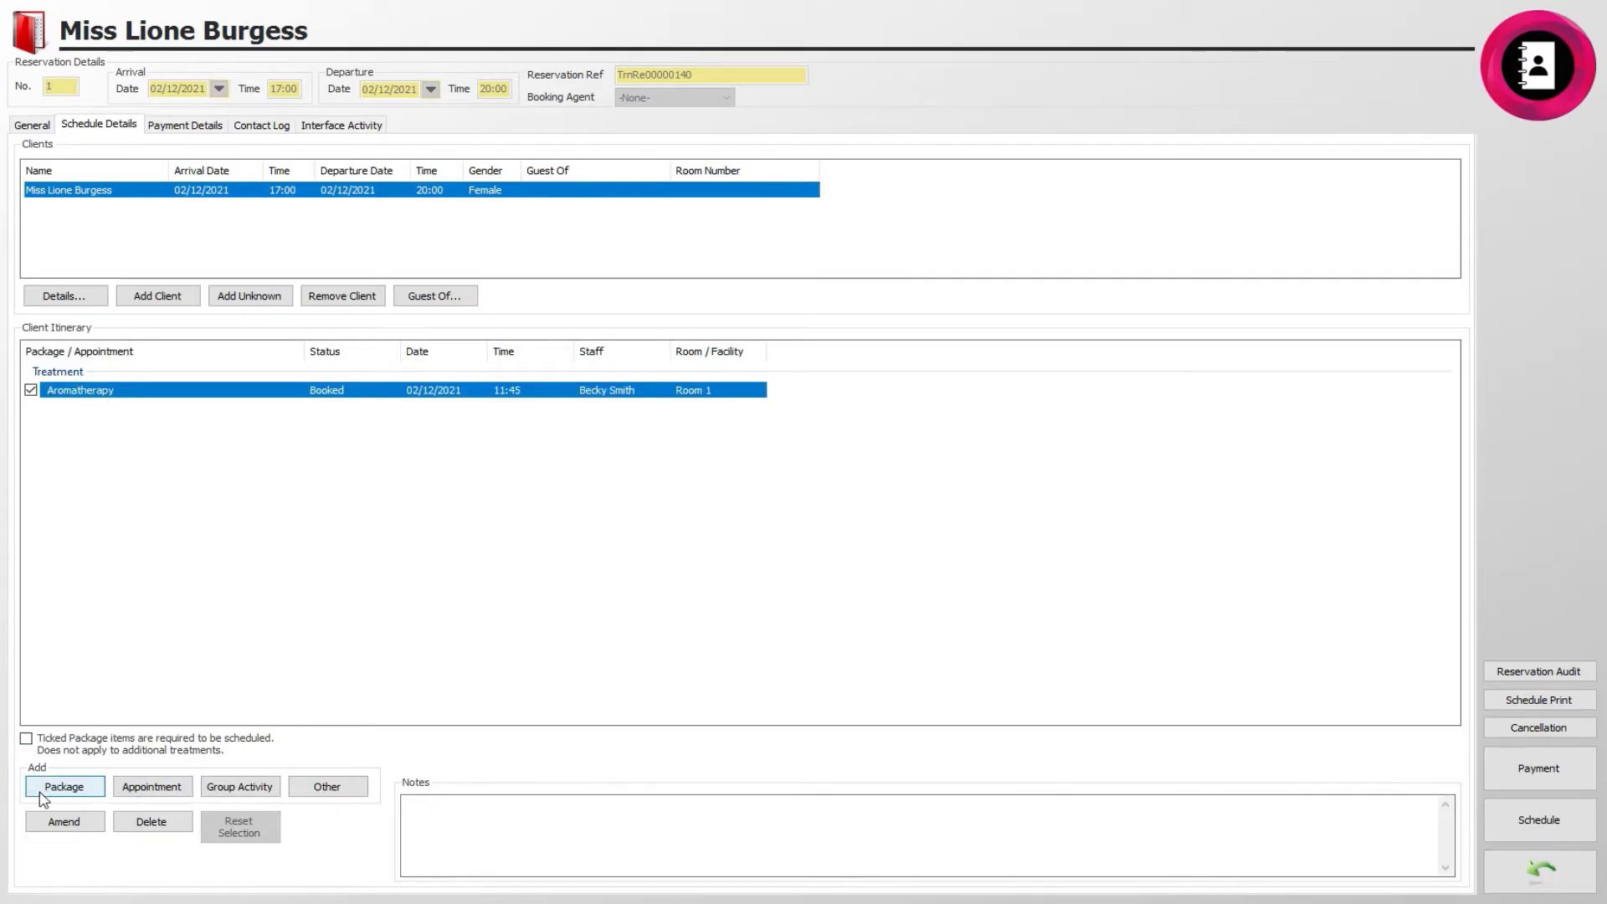
click(64, 788)
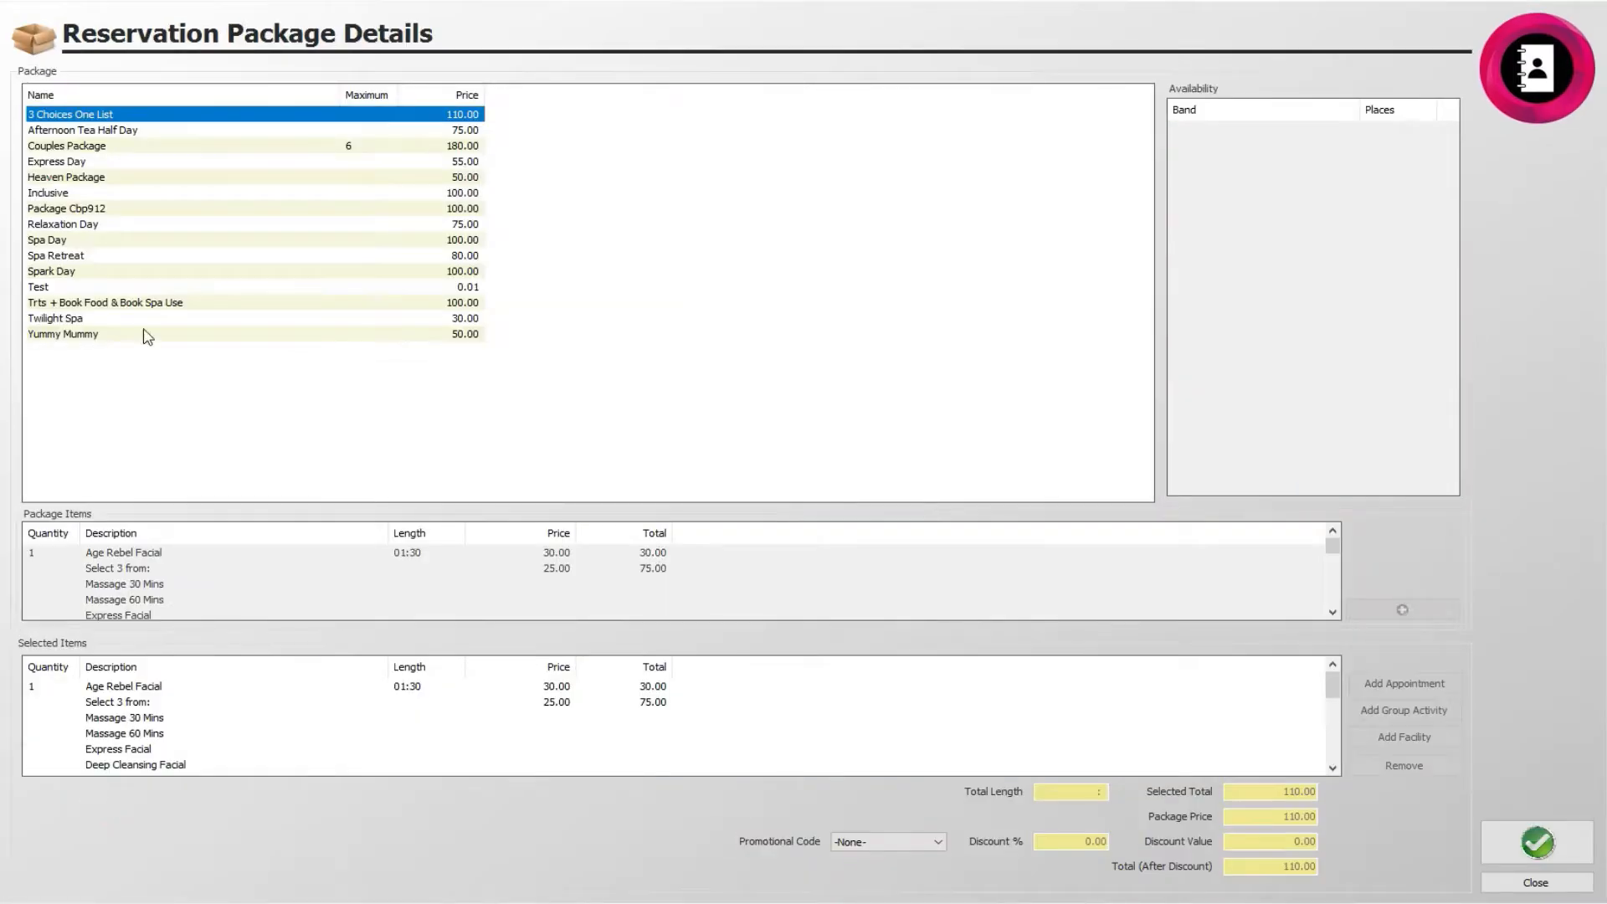
click(75, 240)
click(1535, 840)
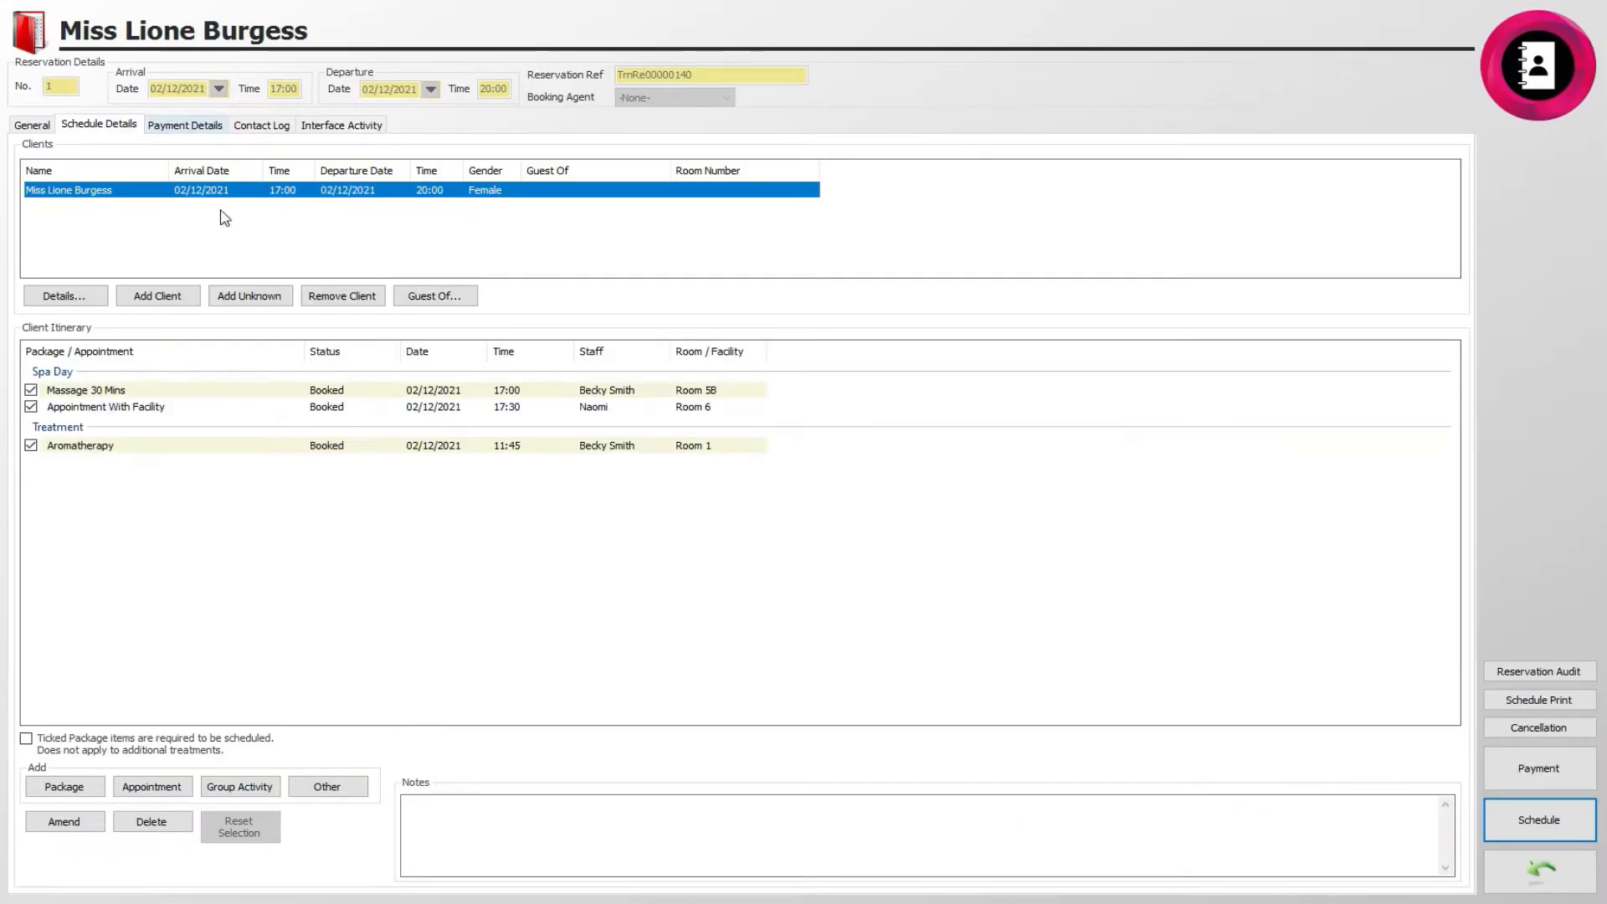
click(1529, 827)
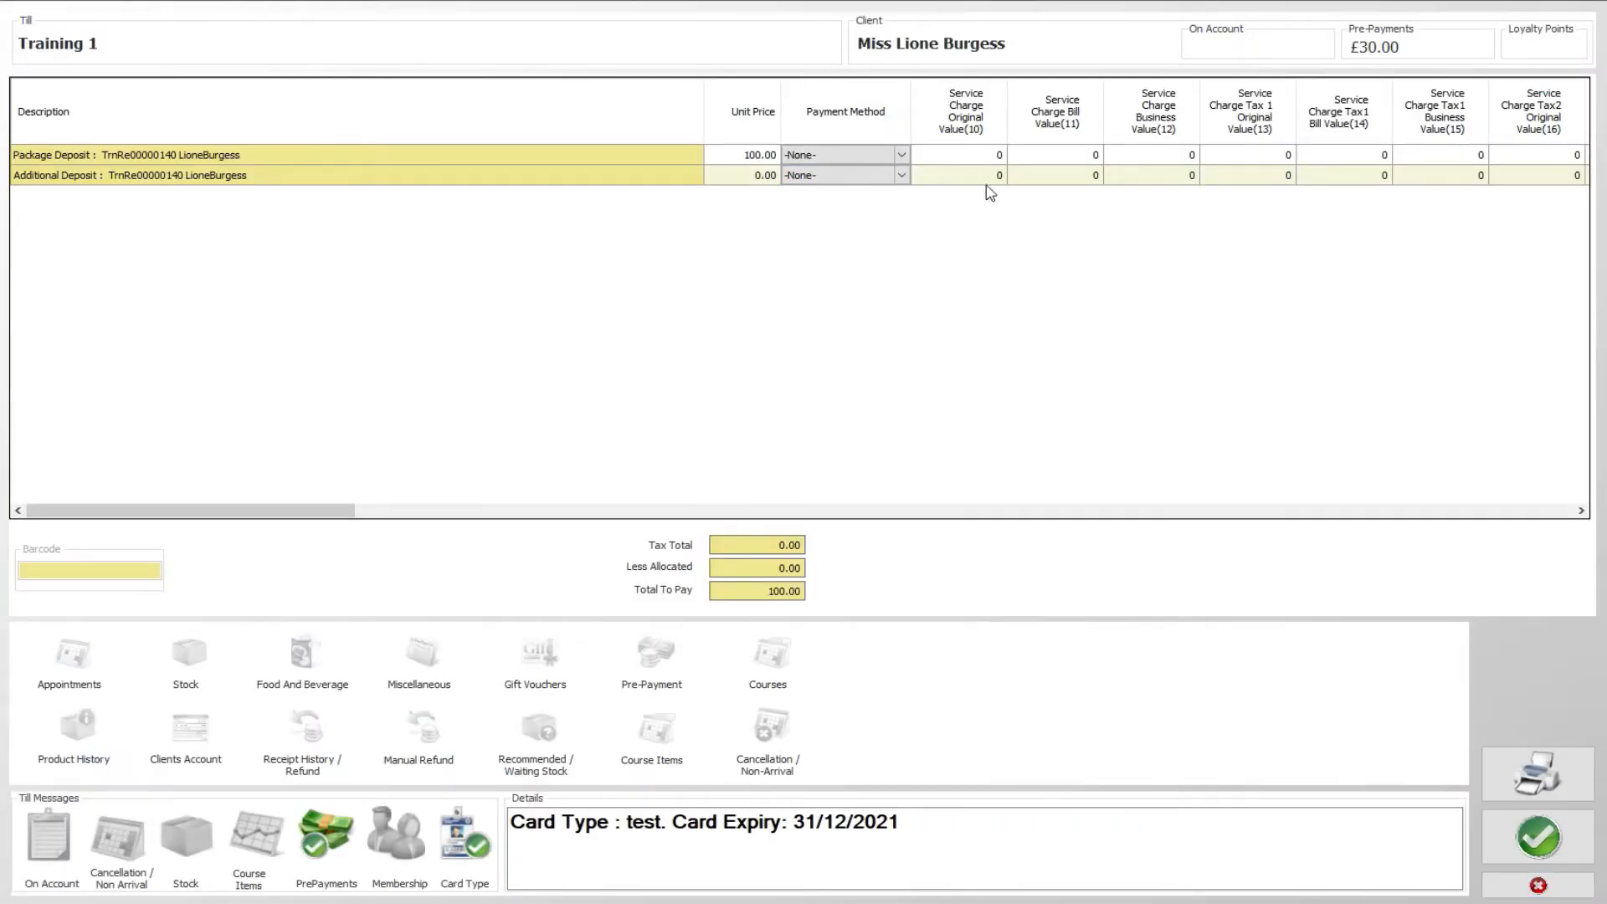
Try to pay the reservation's 100.00 package deposit by Pre-Payment Redemption.
click(1538, 837)
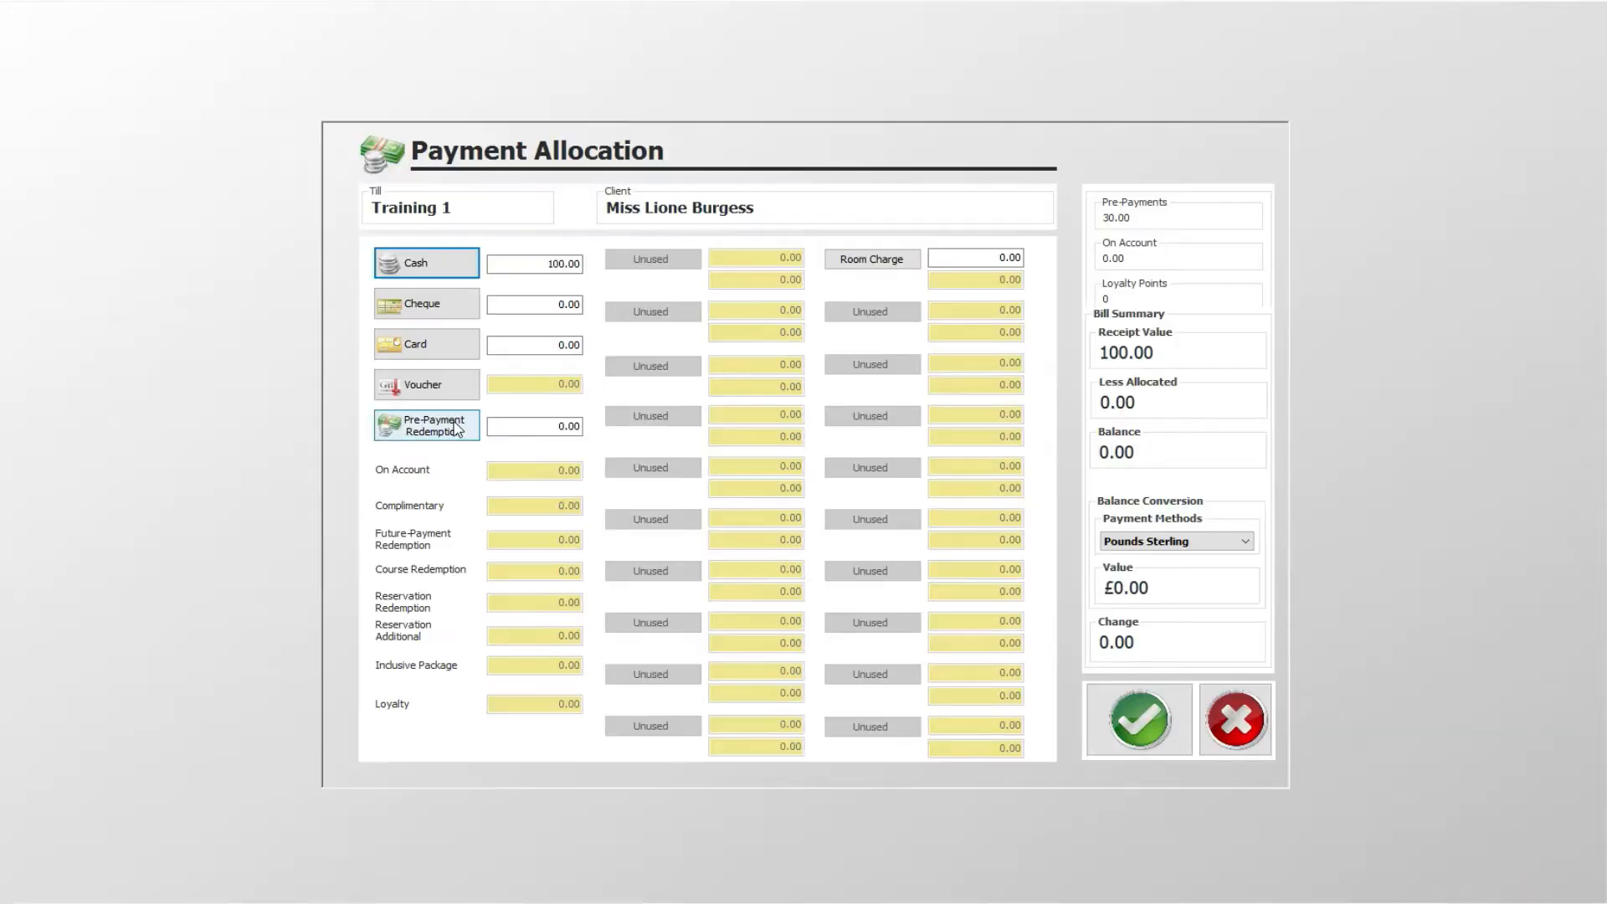
click(457, 427)
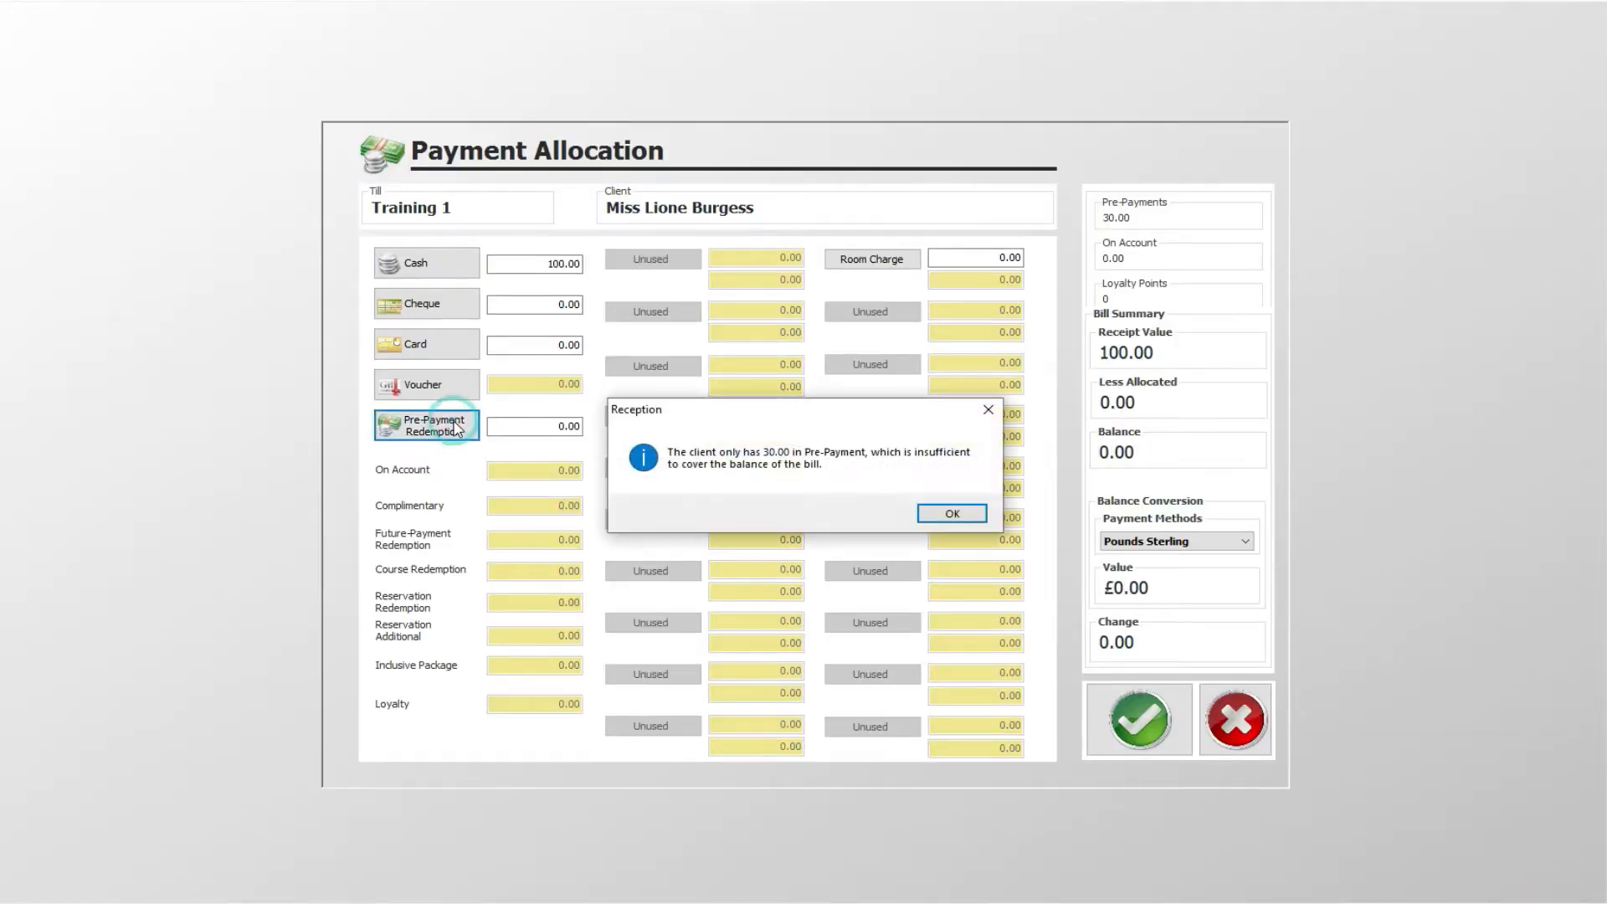
click(971, 517)
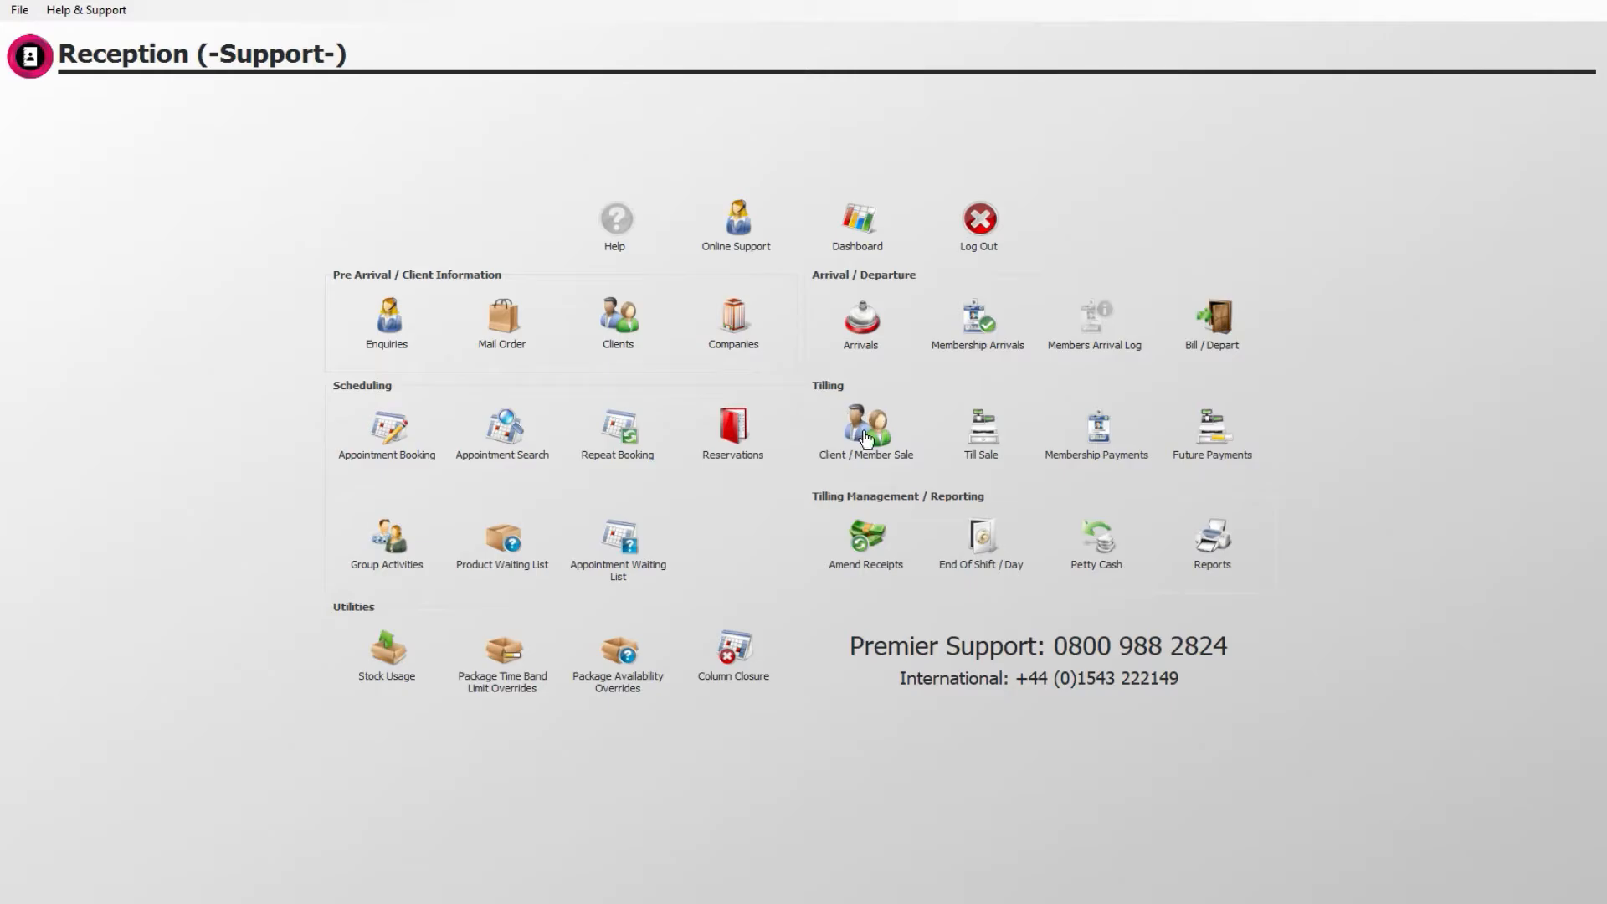
Start a new client sale, search by the client's surname and open their bill.
click(868, 433)
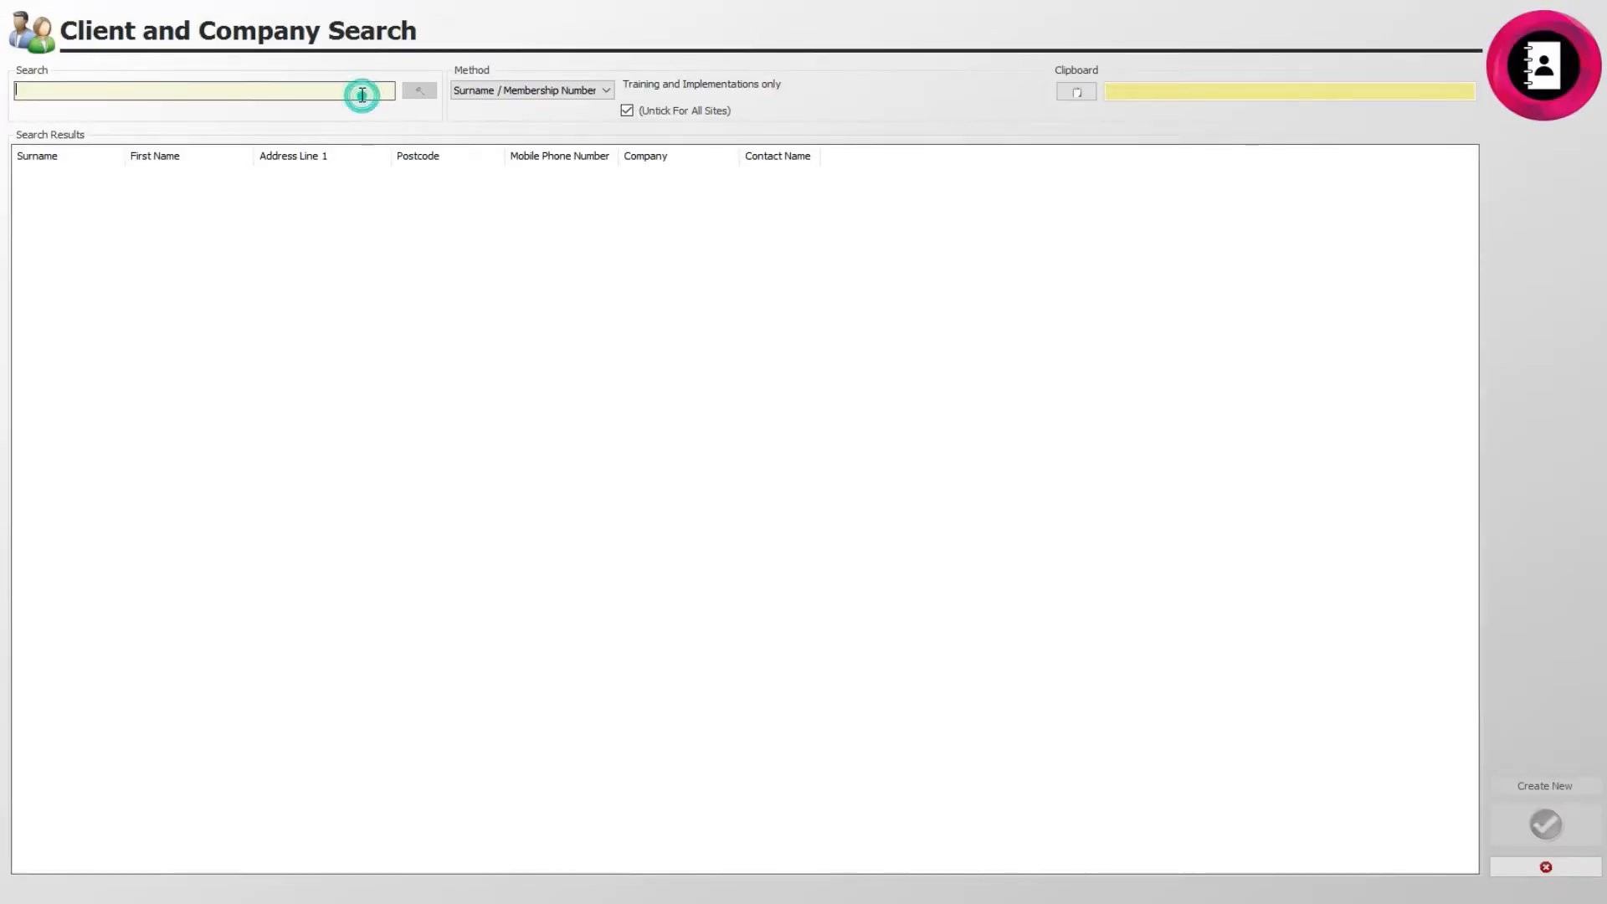
text(Burgess)
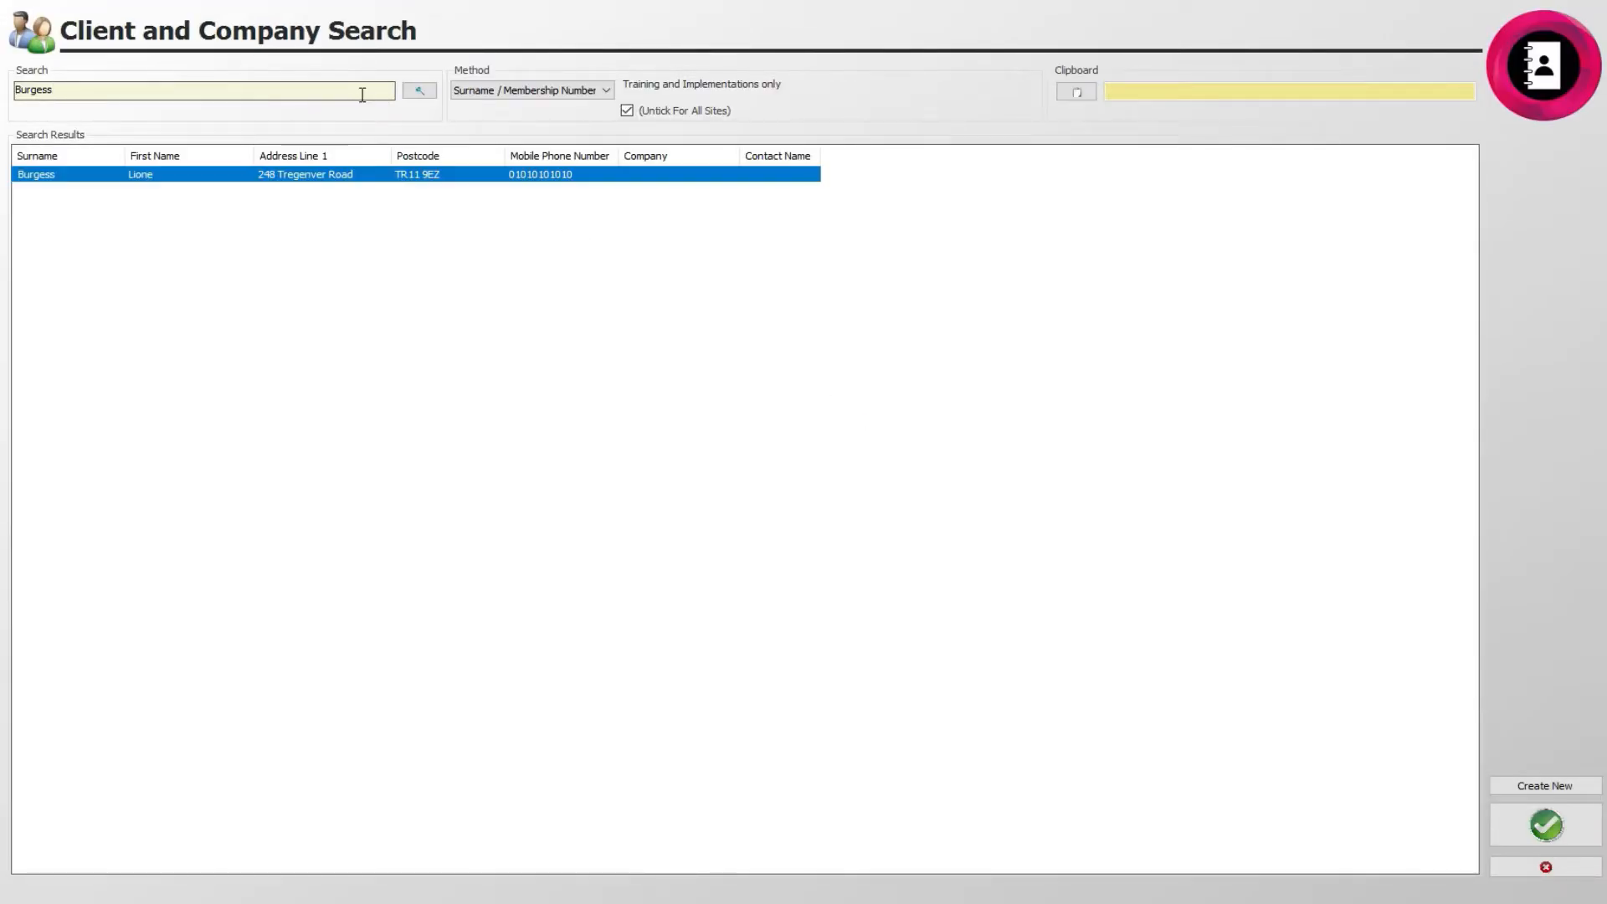
click(337, 180)
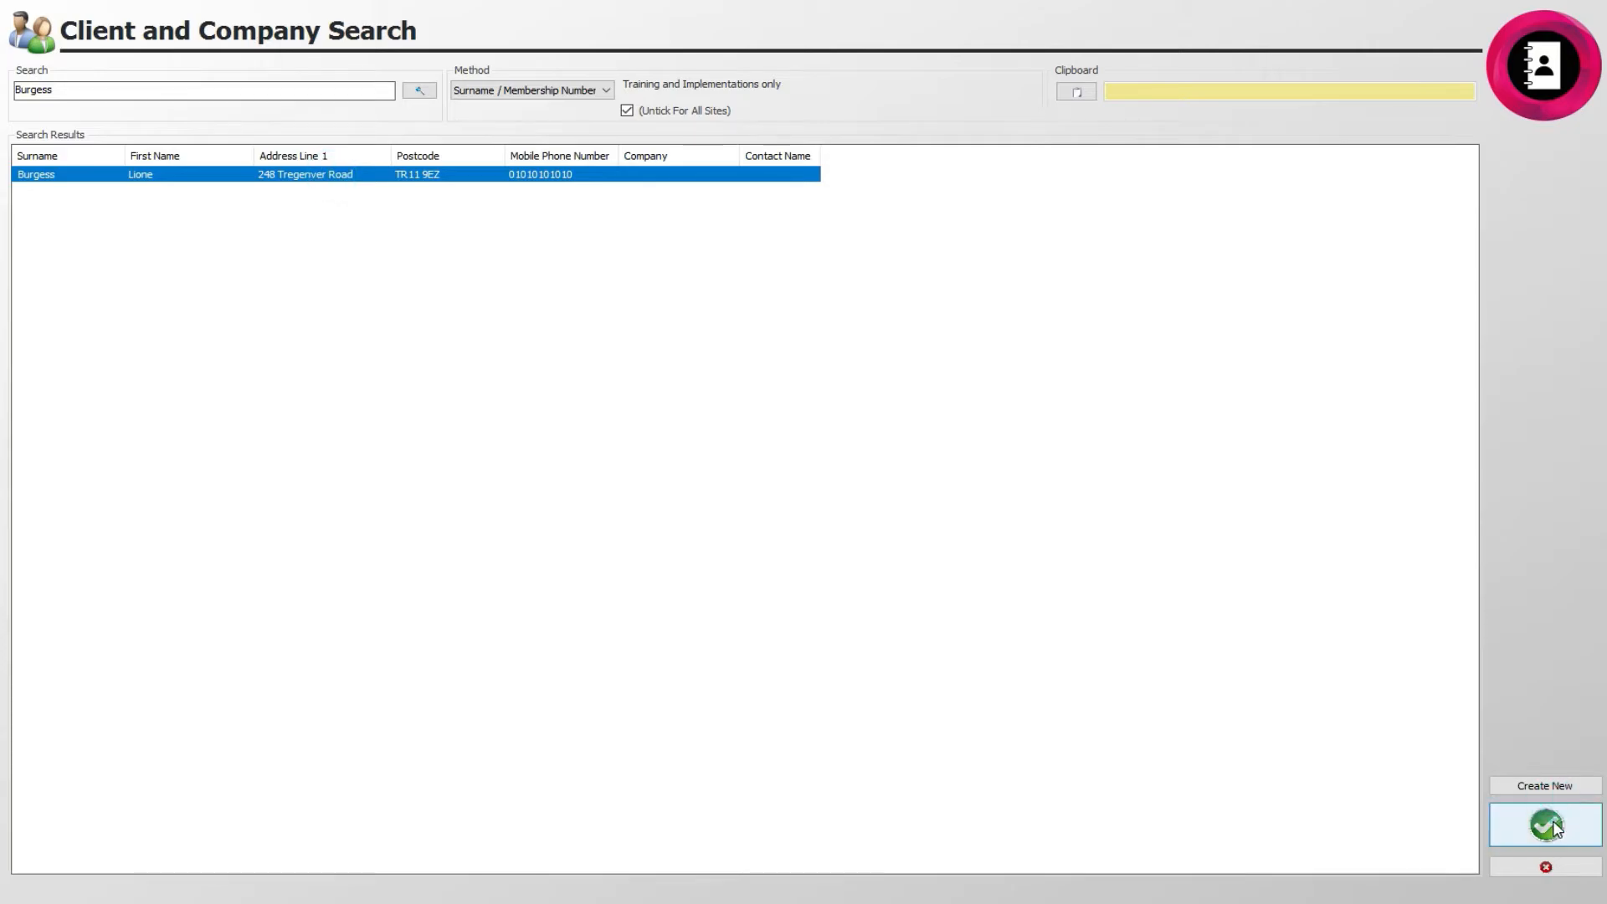
click(1555, 828)
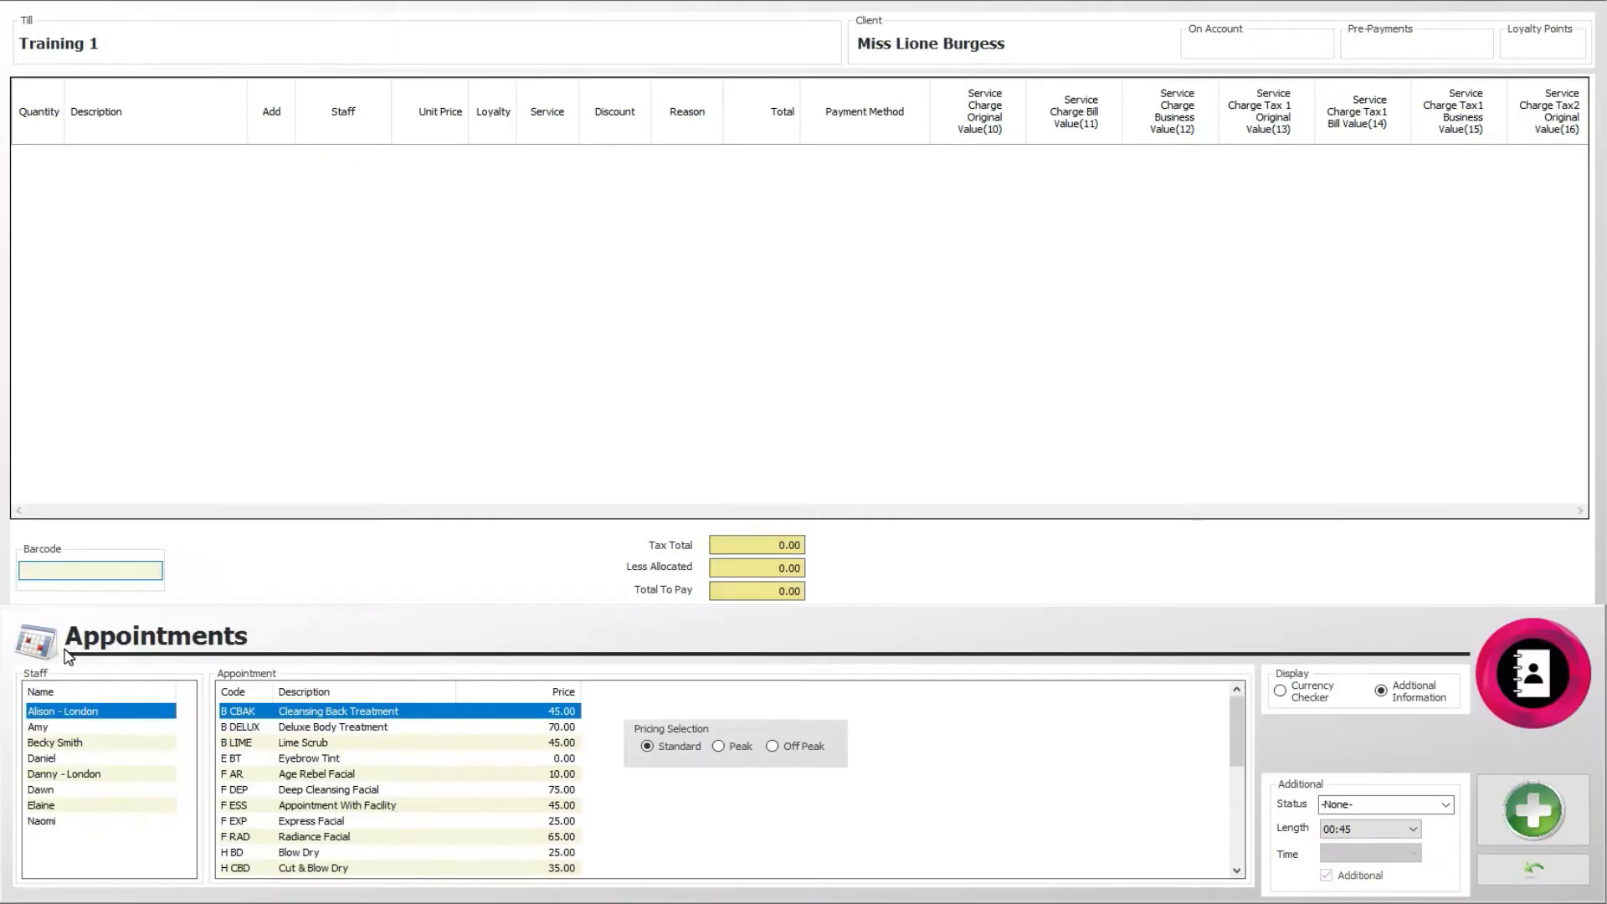
Add the Lime Scrub appointment and a gift card to the client's bill, and open the gift card's unit price for editing.
click(287, 743)
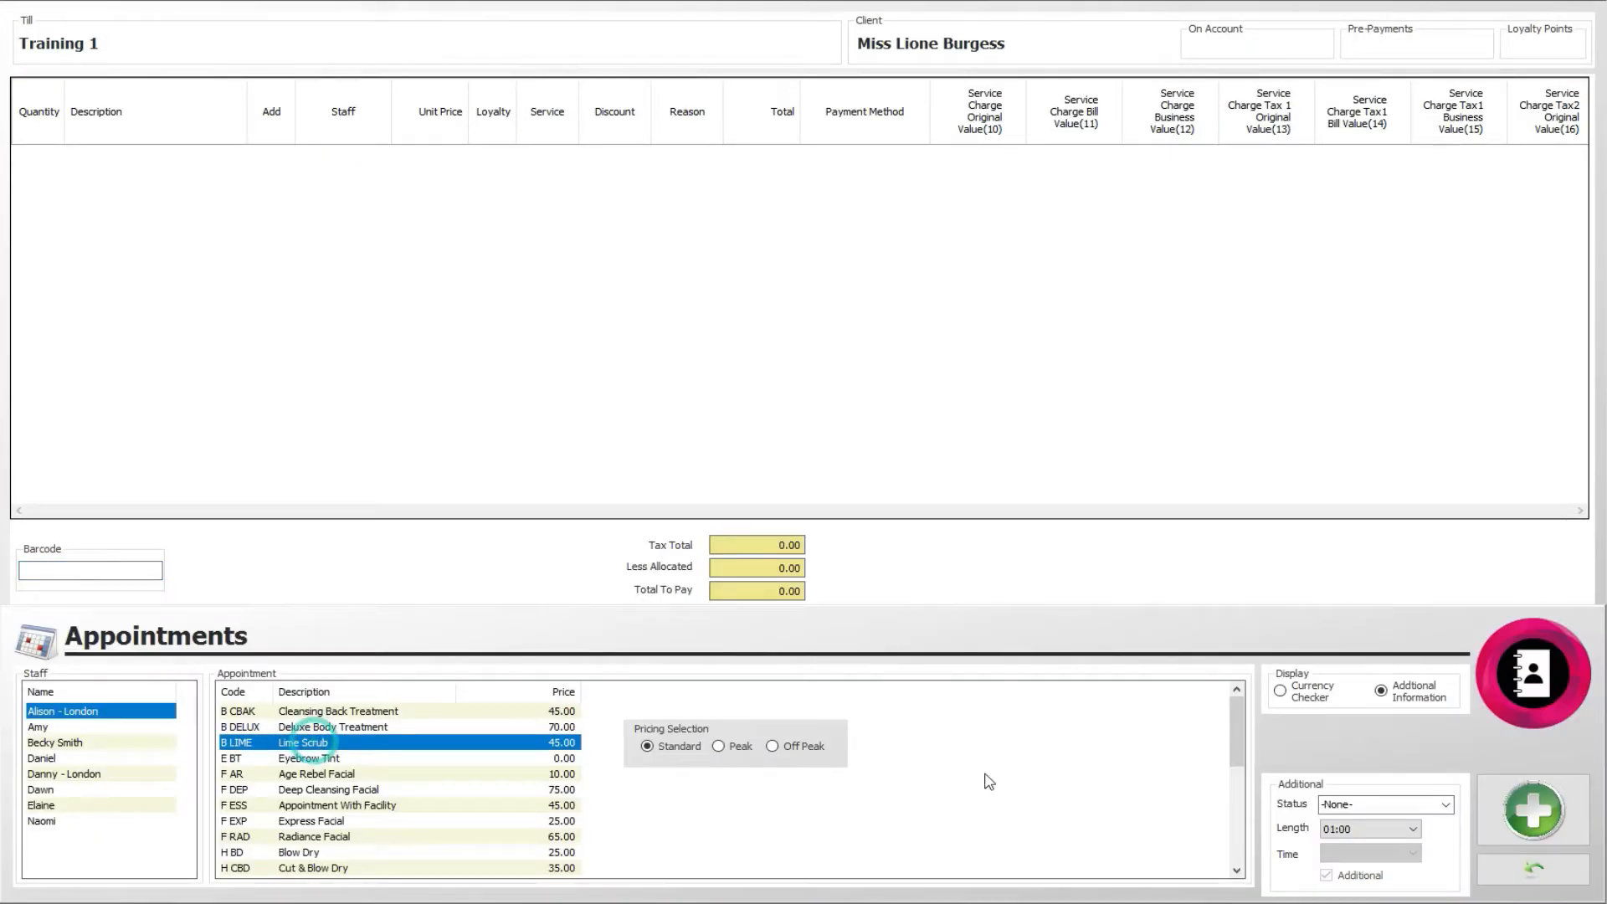
click(1553, 812)
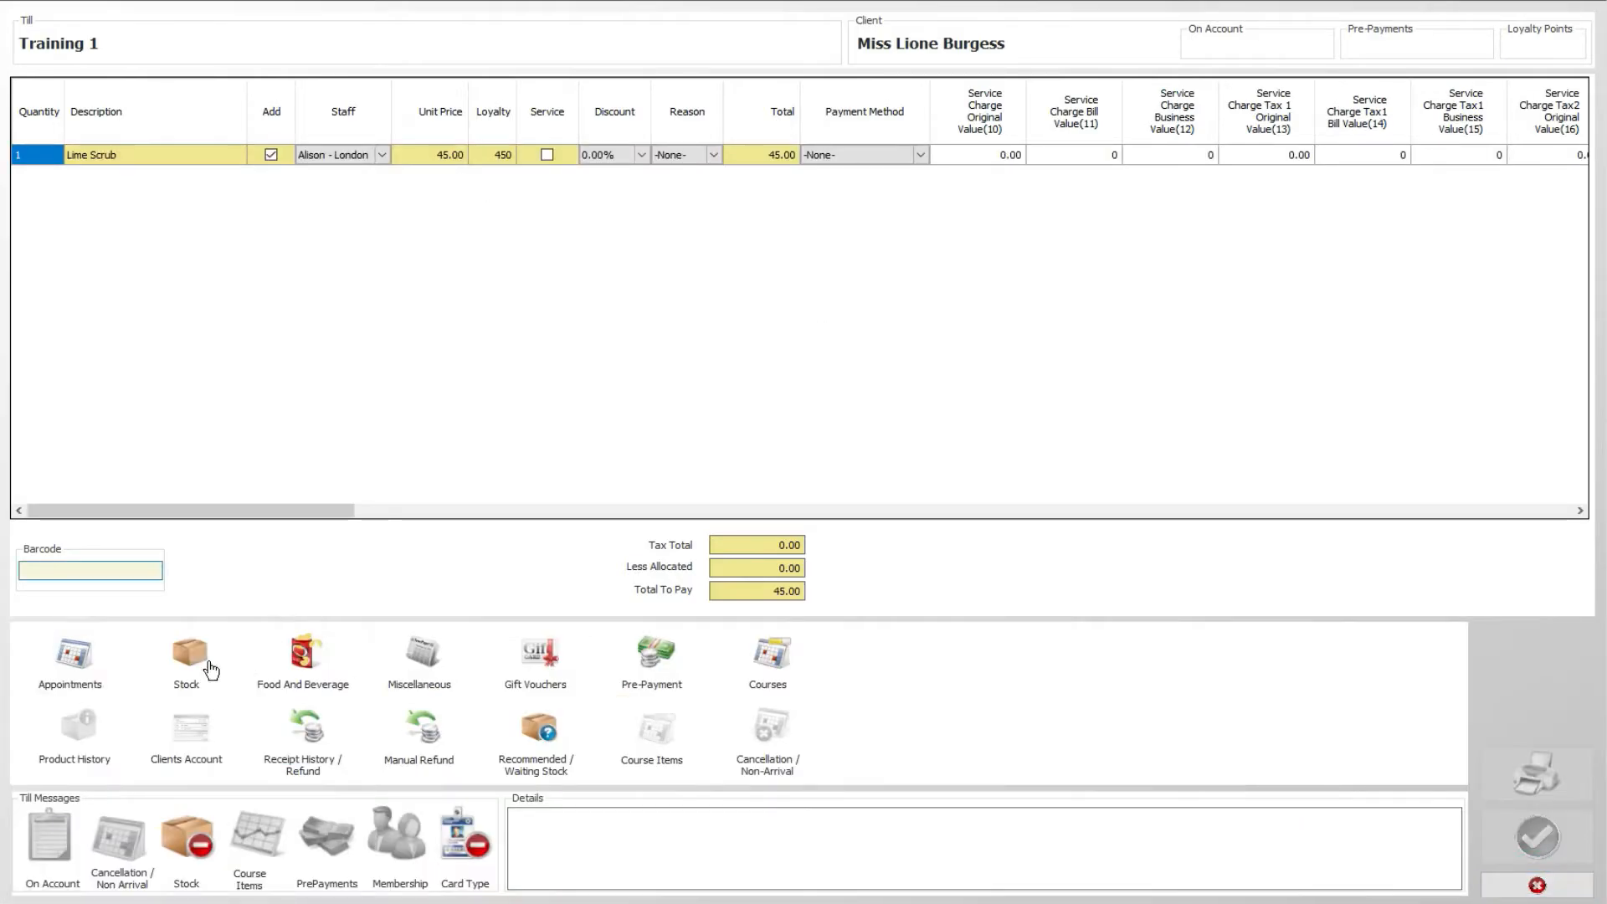
click(530, 664)
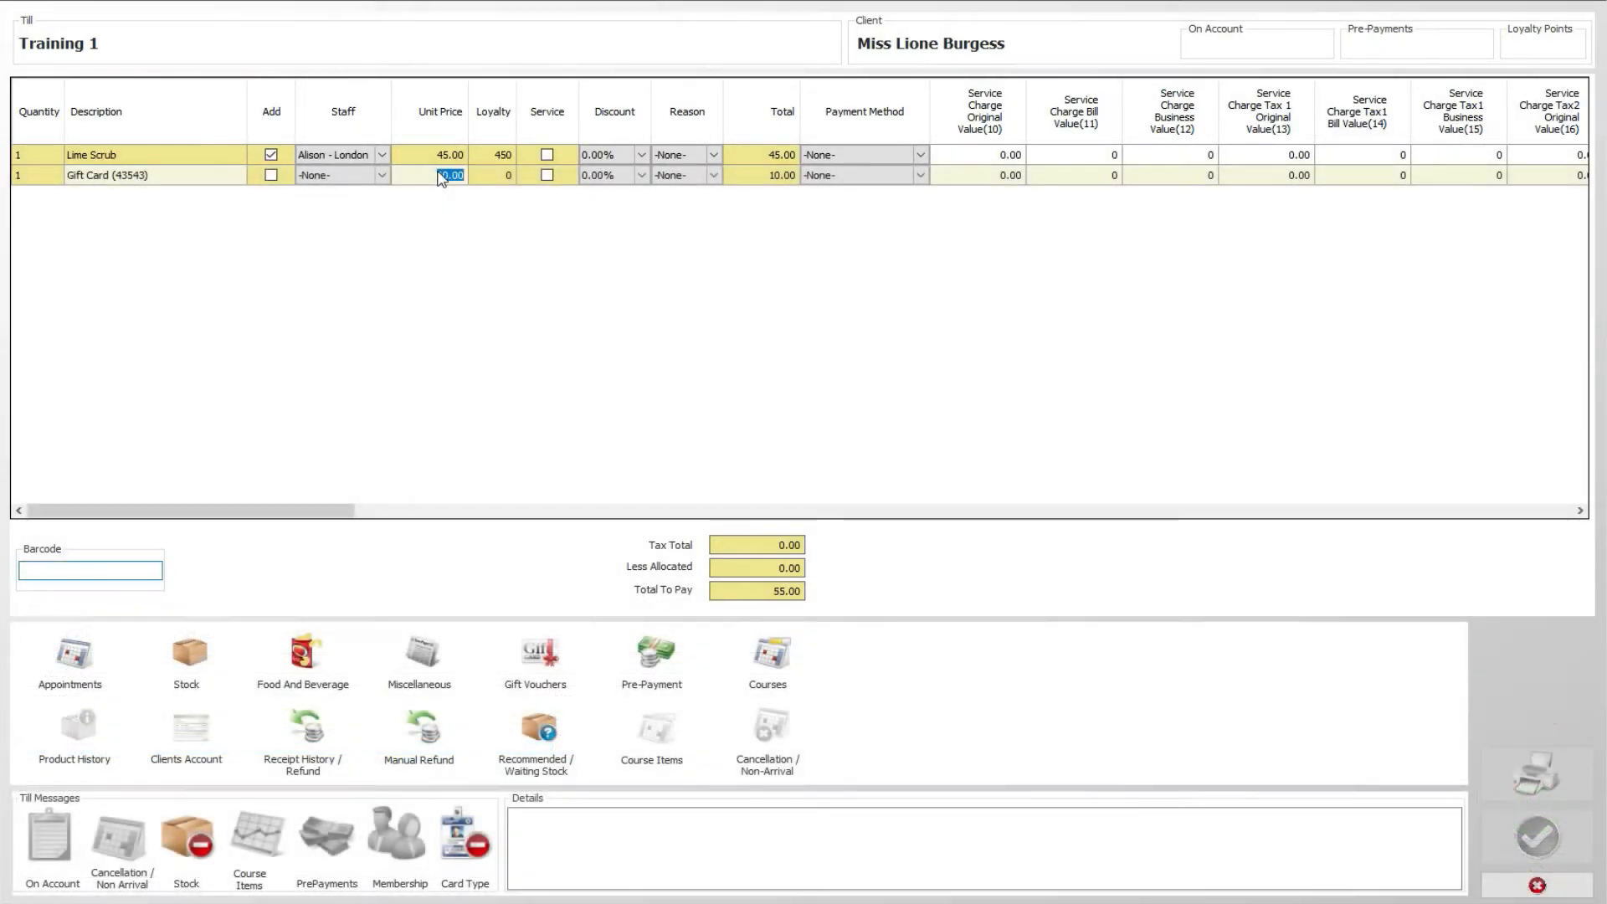
click(446, 174)
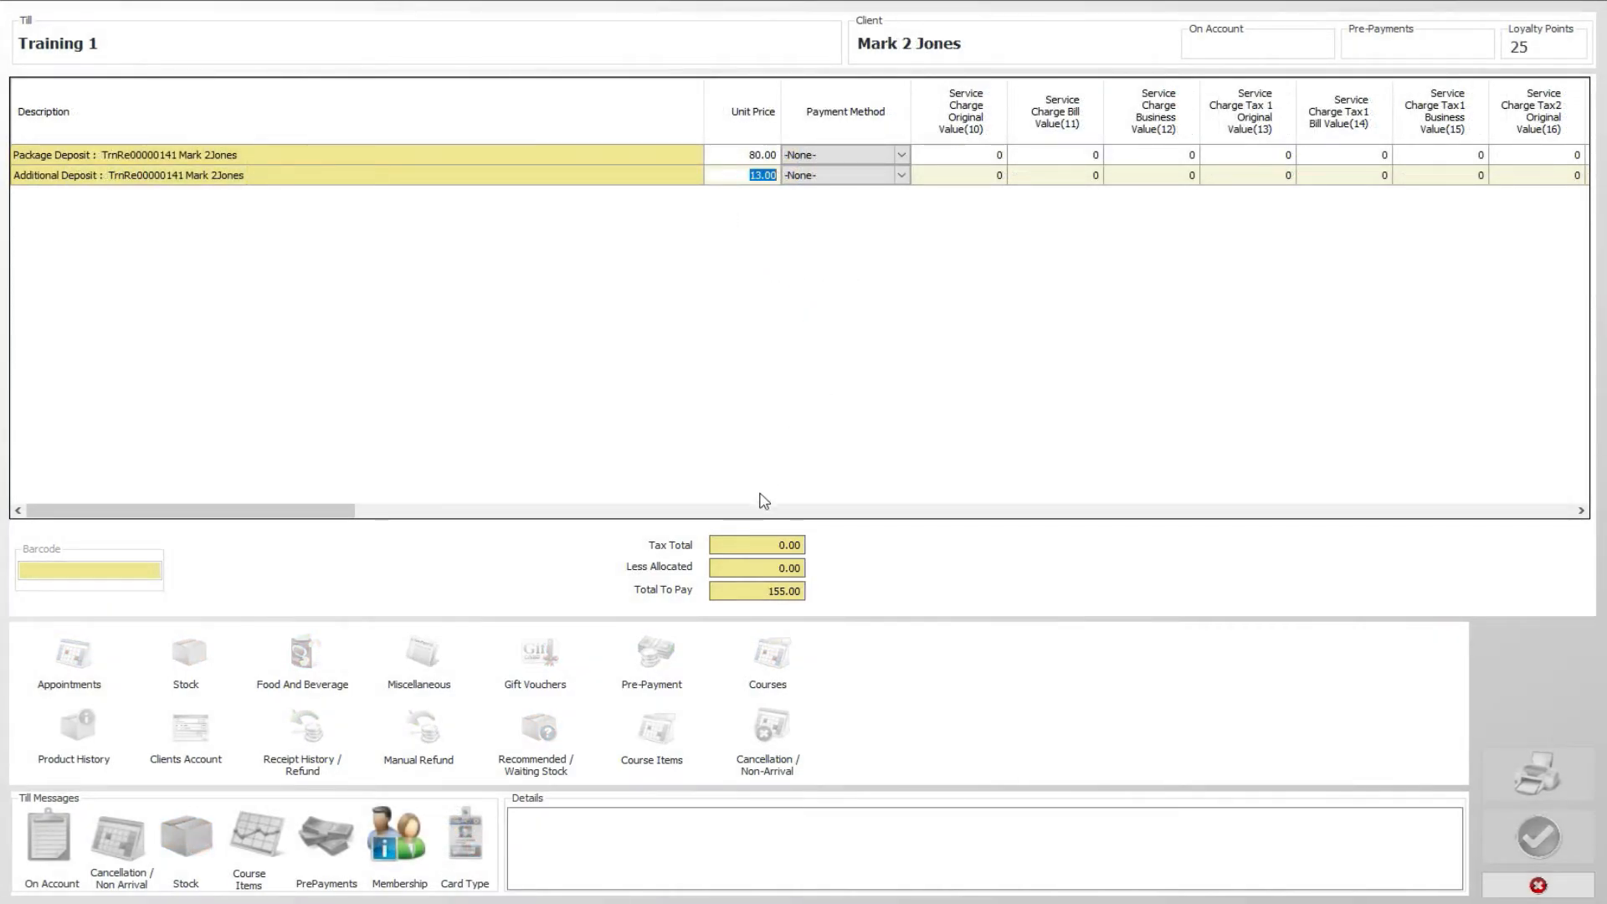
Show the membership till message on the reservation deposit bill and proceed to payment for the package and additional deposits.
click(397, 852)
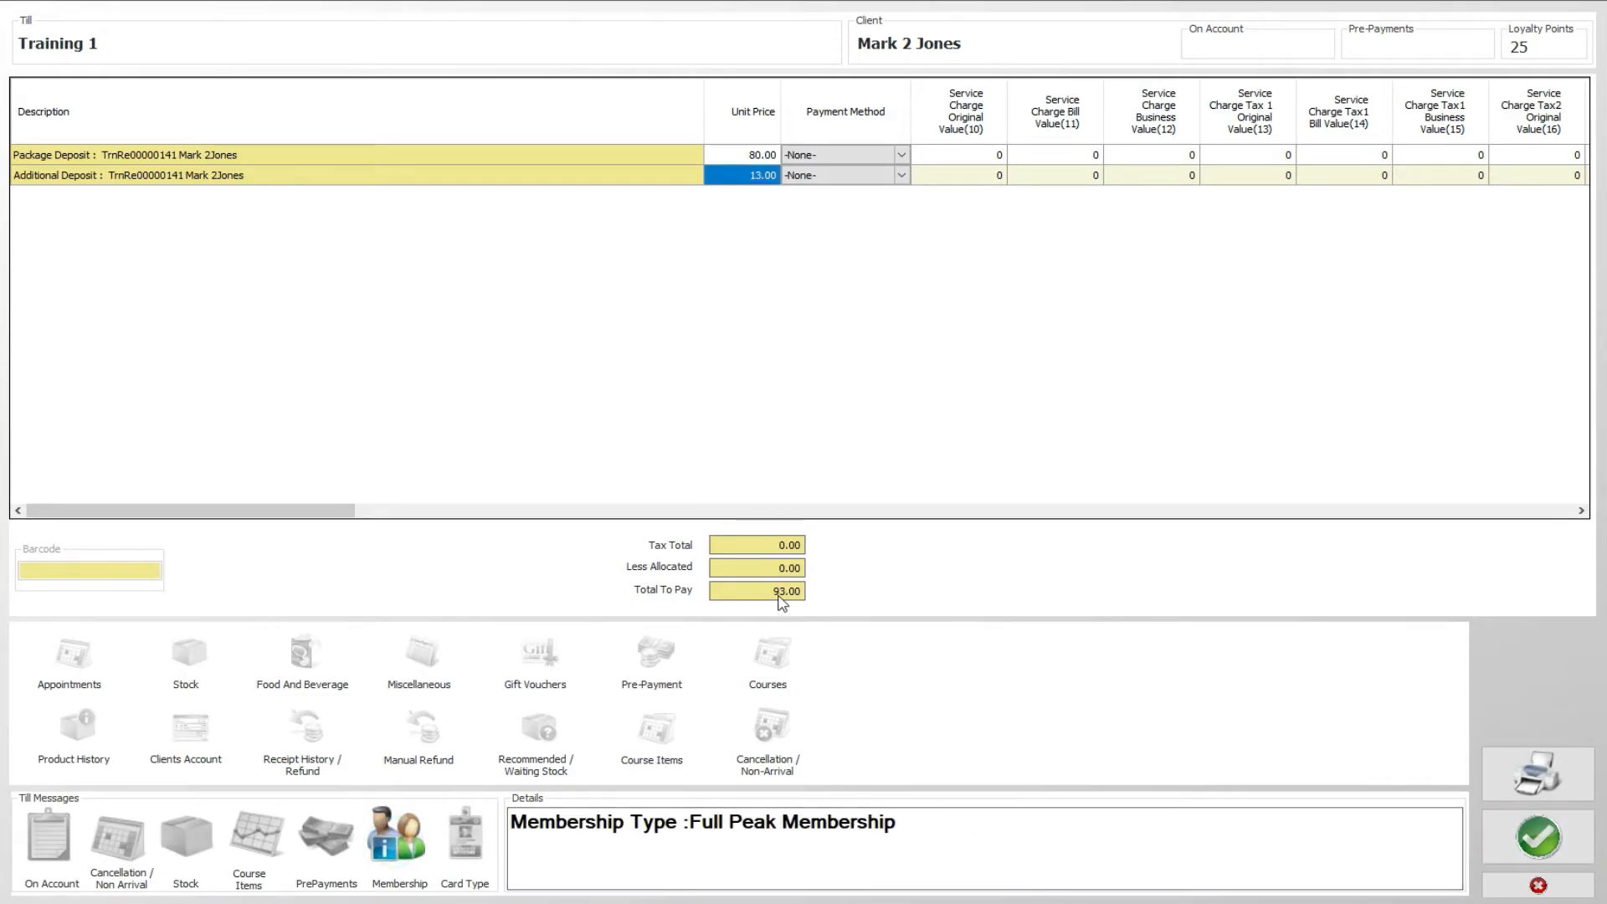
click(1538, 837)
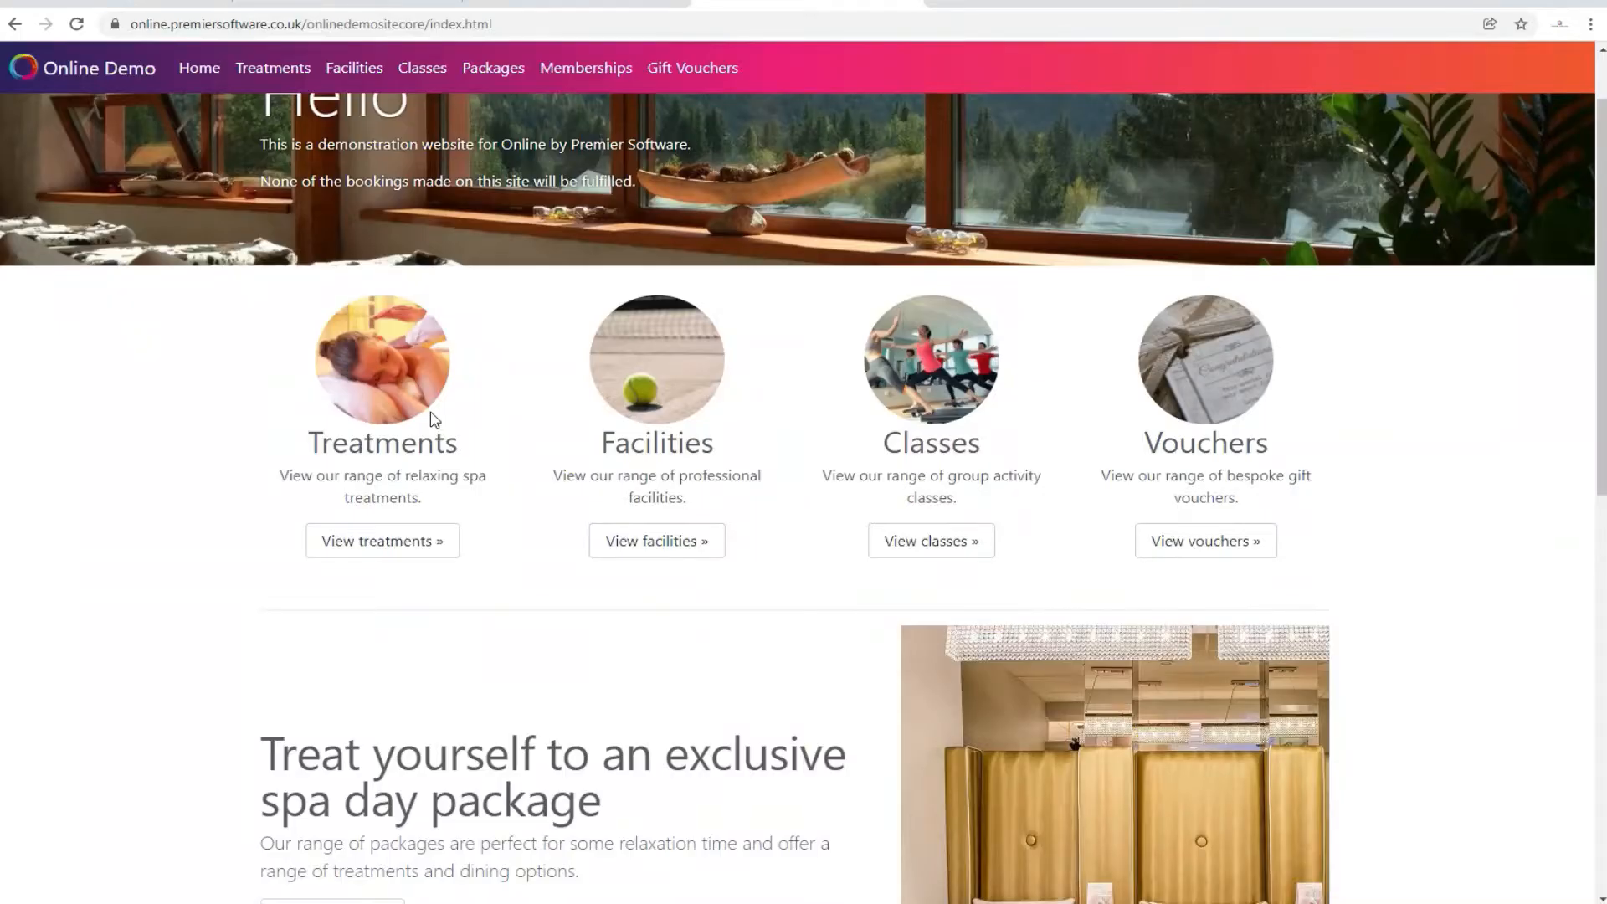
Switch to the Online Demo website and view its facilities page.
click(658, 541)
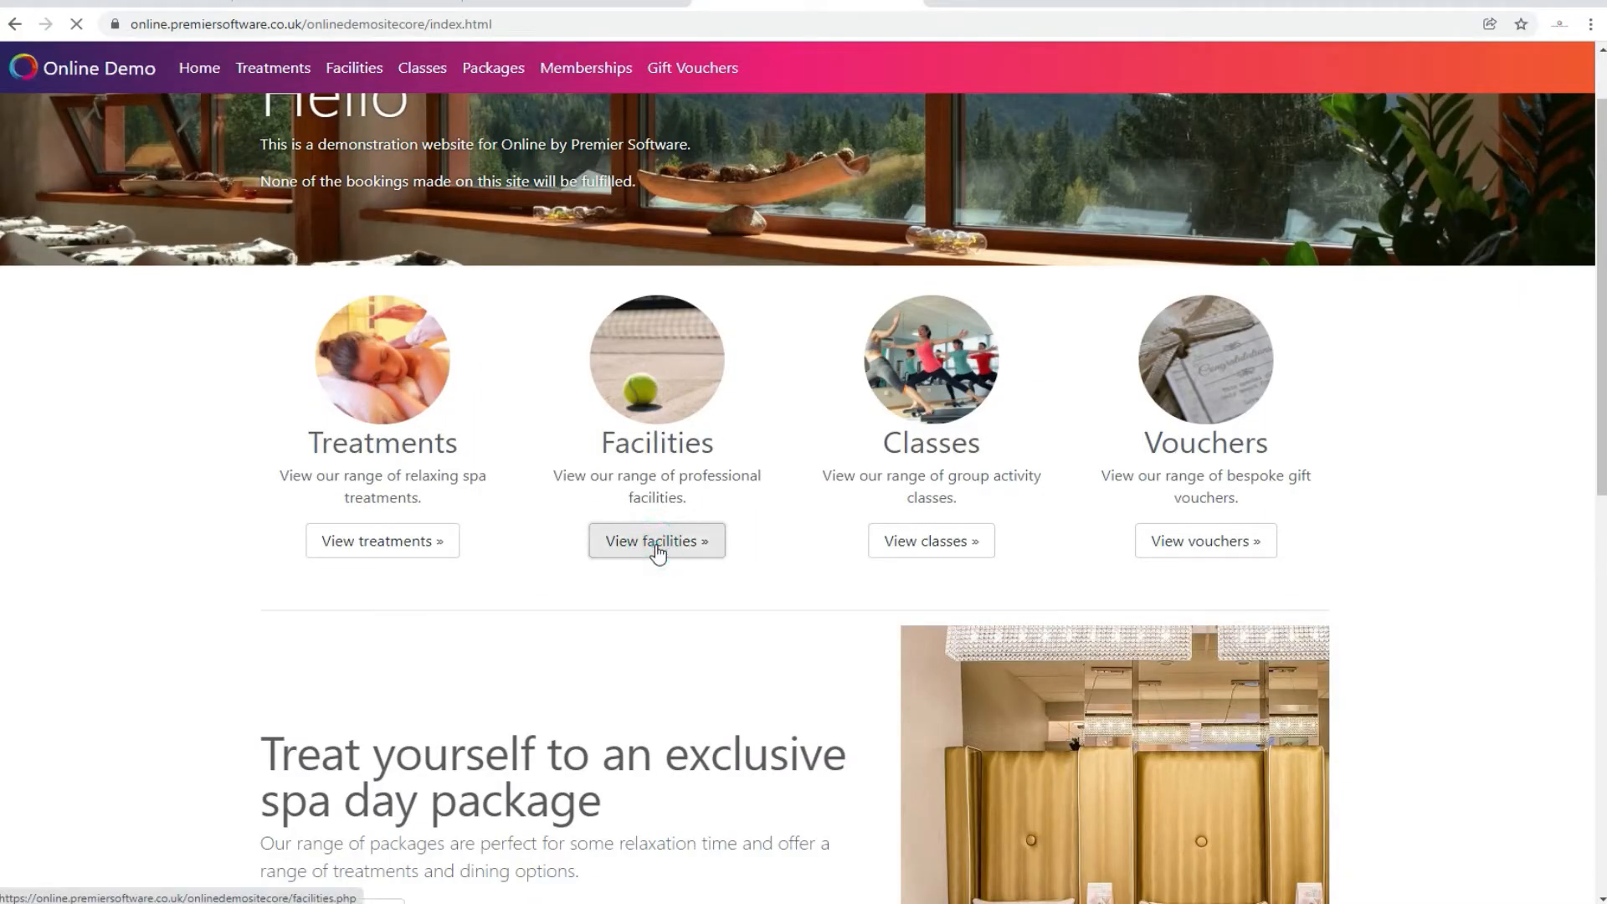
scroll(654, 541, down, 2)
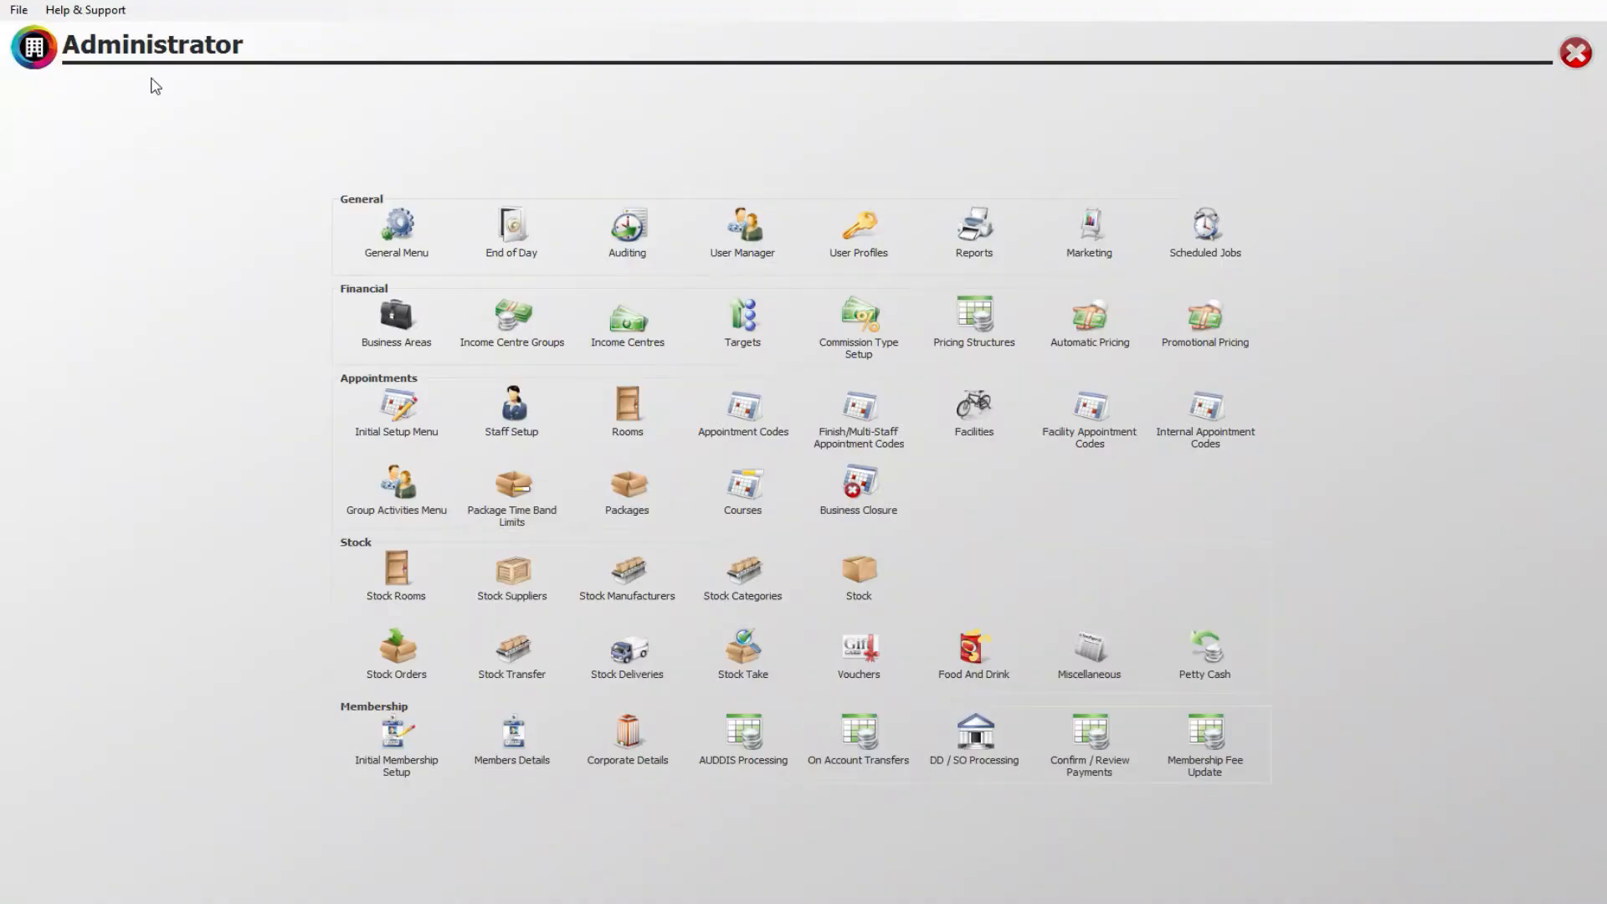
In Administrator, open the Sites setup from the General Menu and show the Development site's settings.
click(400, 224)
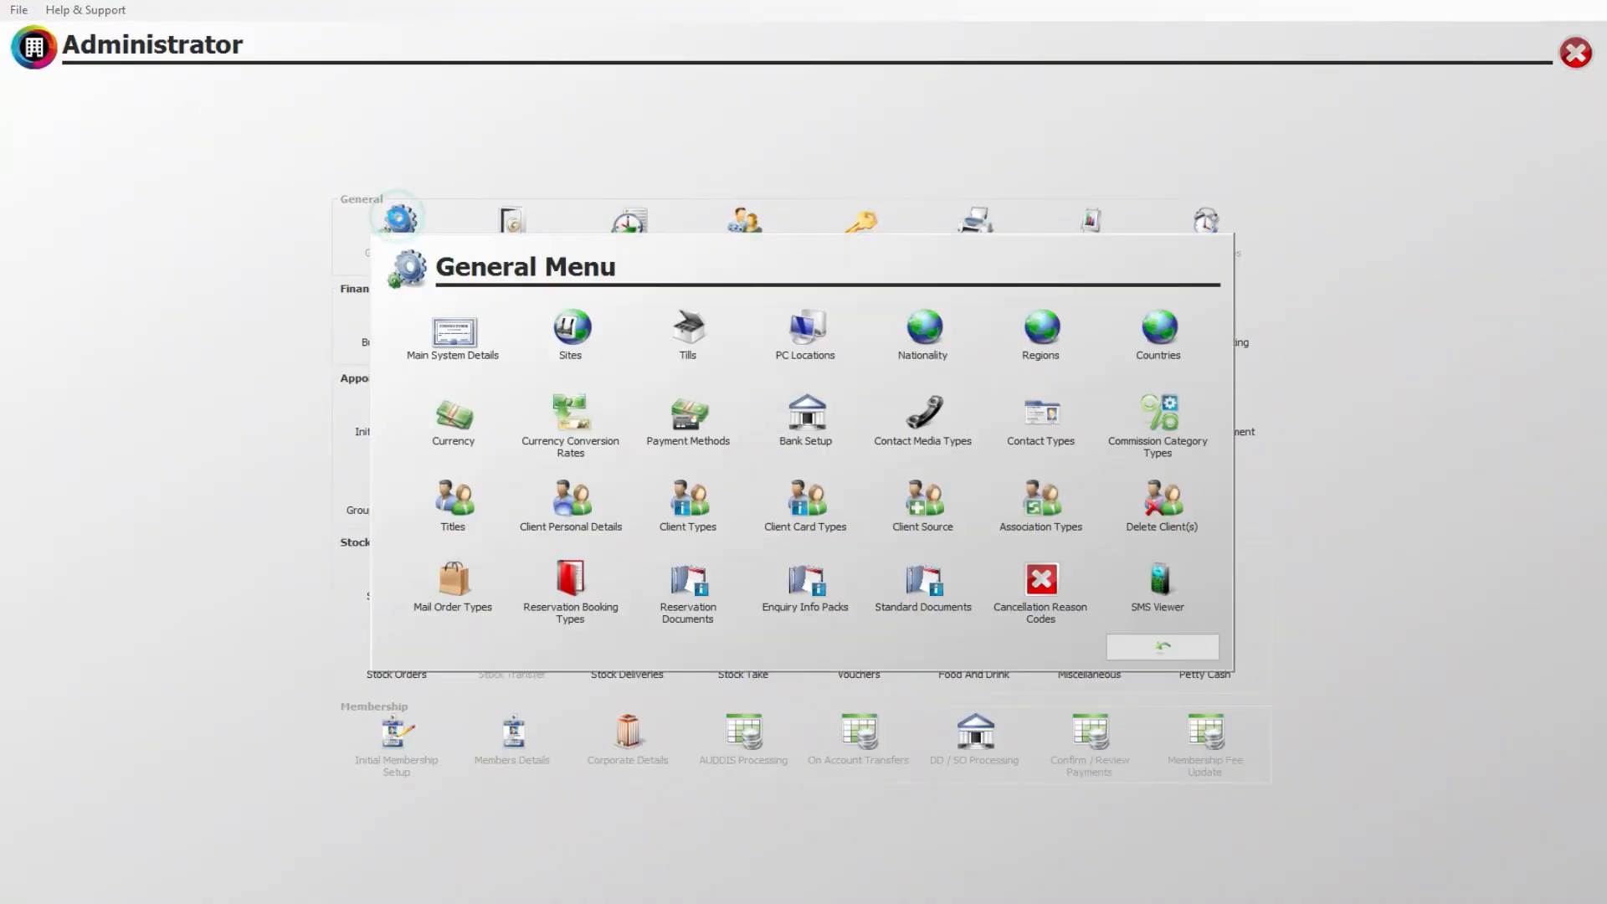
click(575, 322)
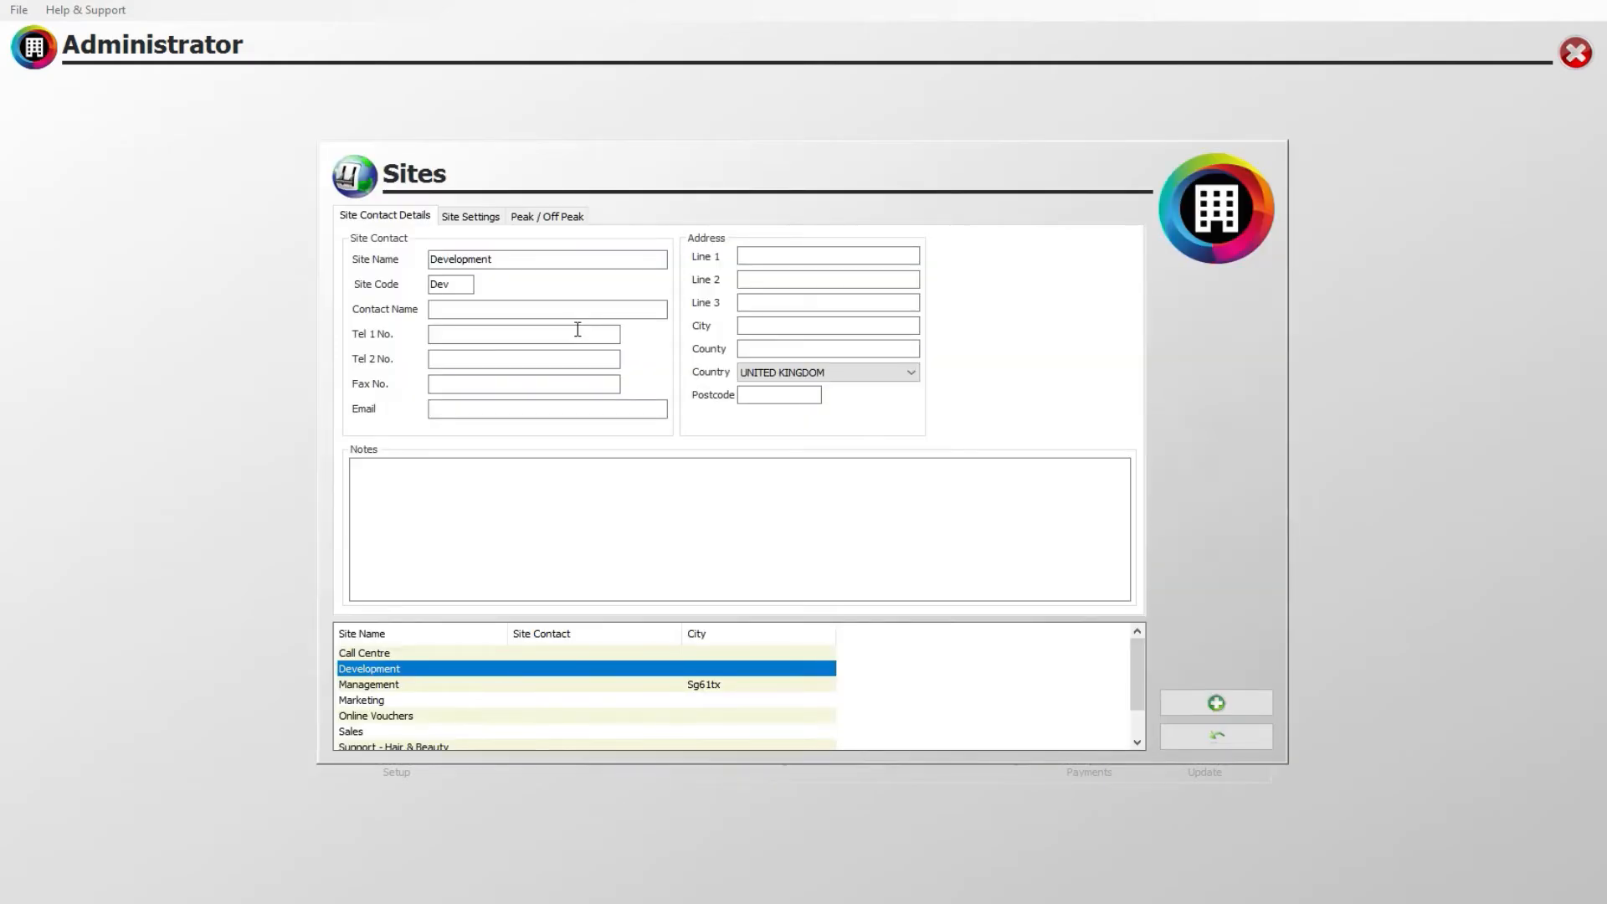
click(391, 685)
click(388, 702)
click(378, 669)
click(470, 218)
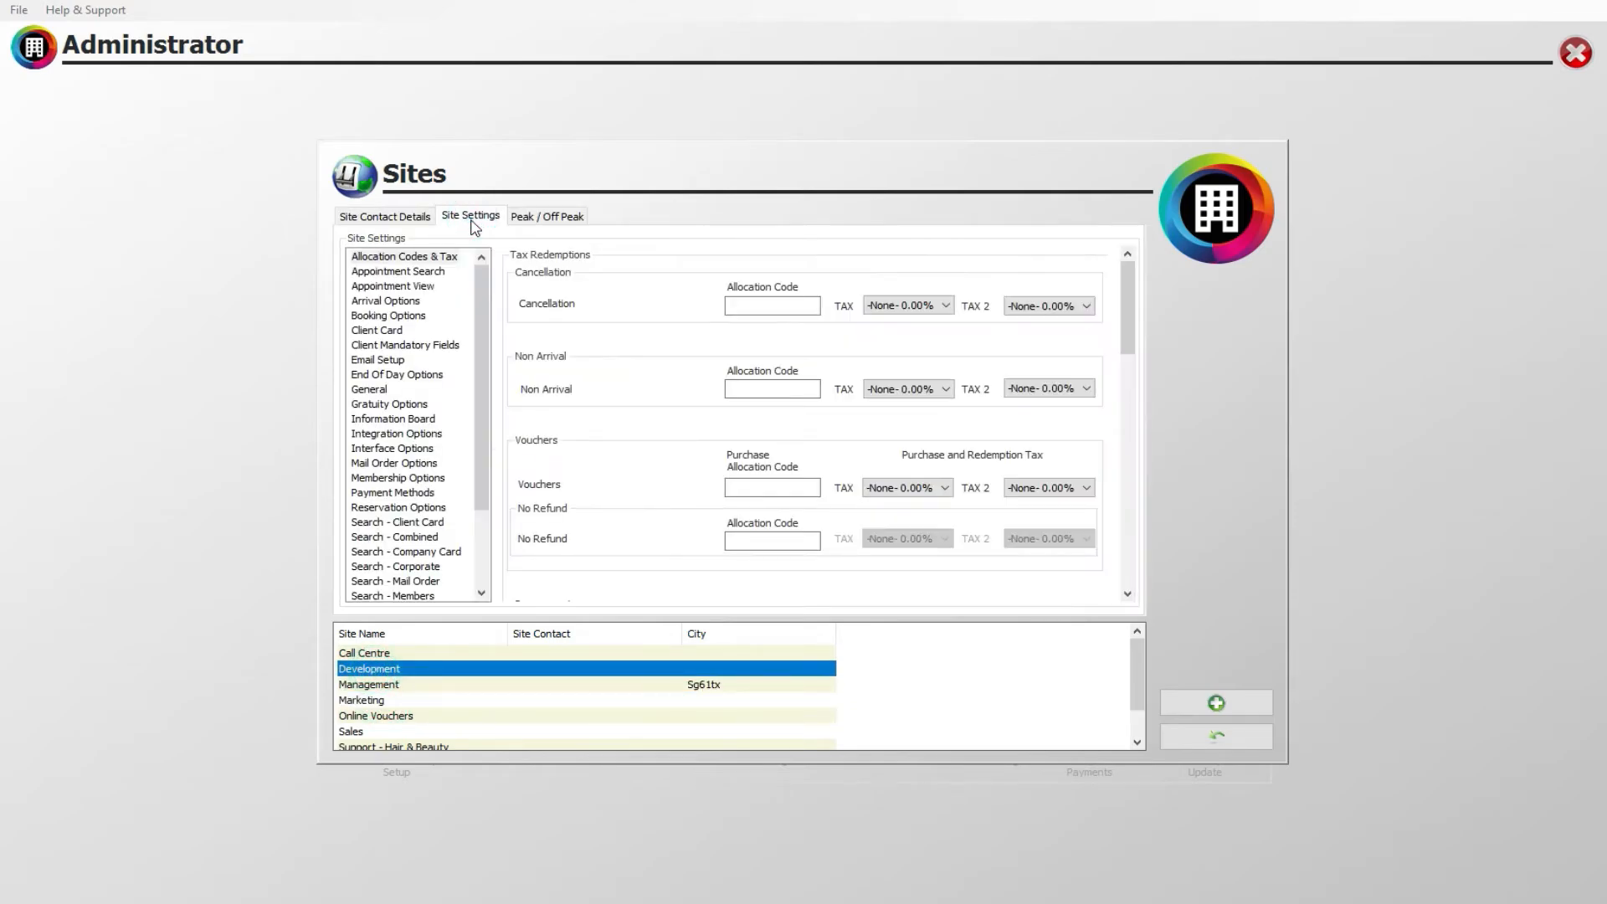
Examine the Web Booking Deposit Required % setting in the site's Booking Options and close the site setup.
click(411, 318)
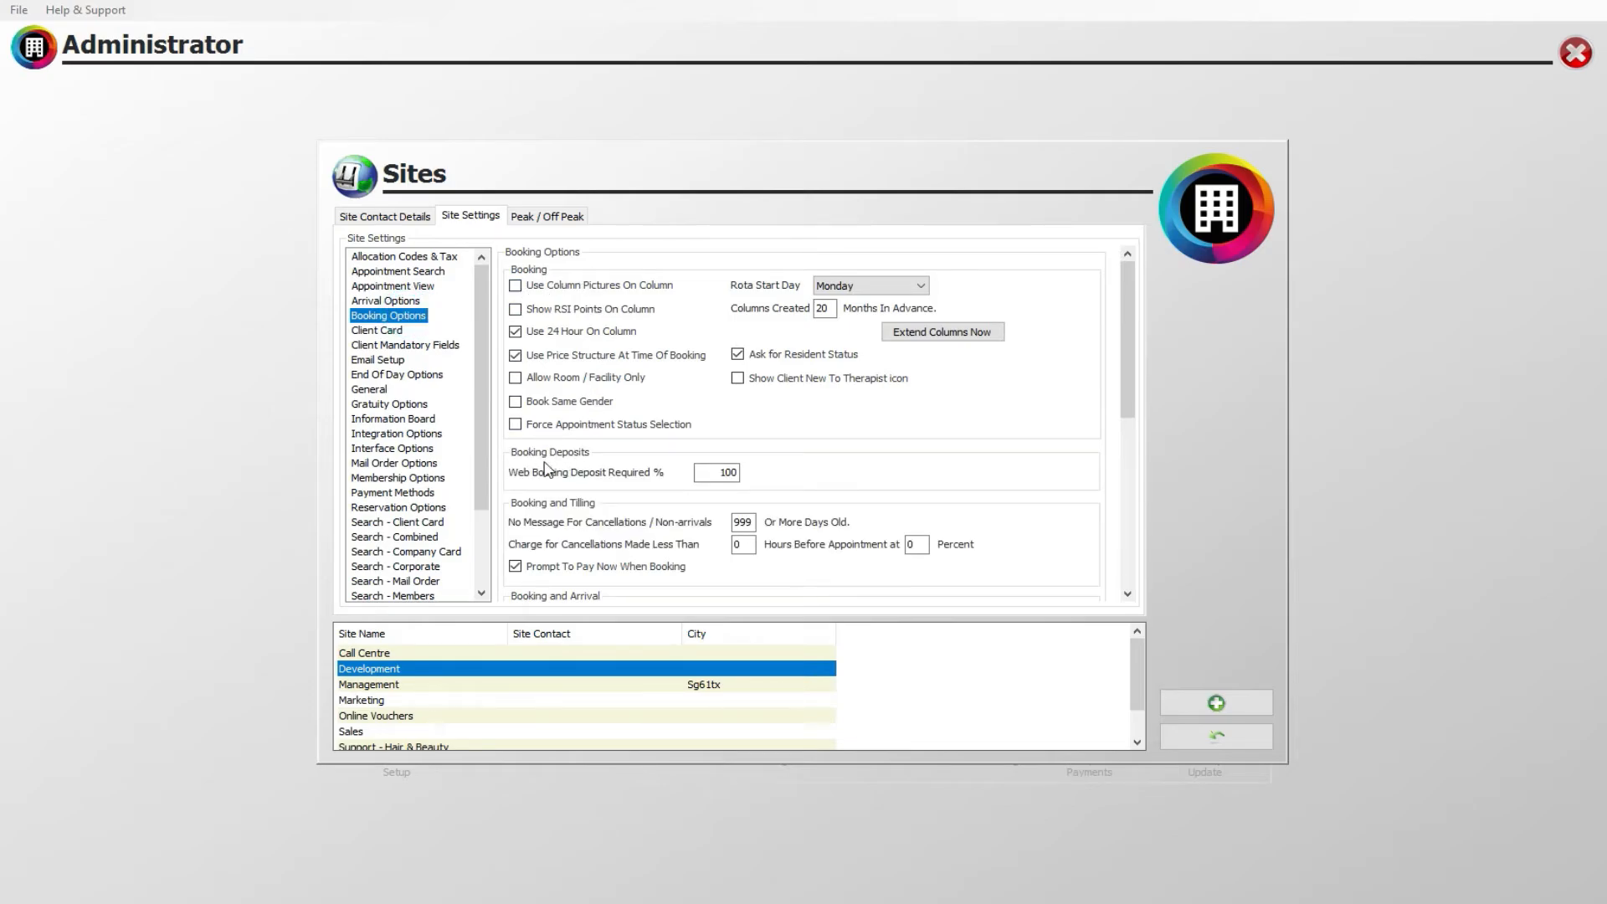
double_click(723, 472)
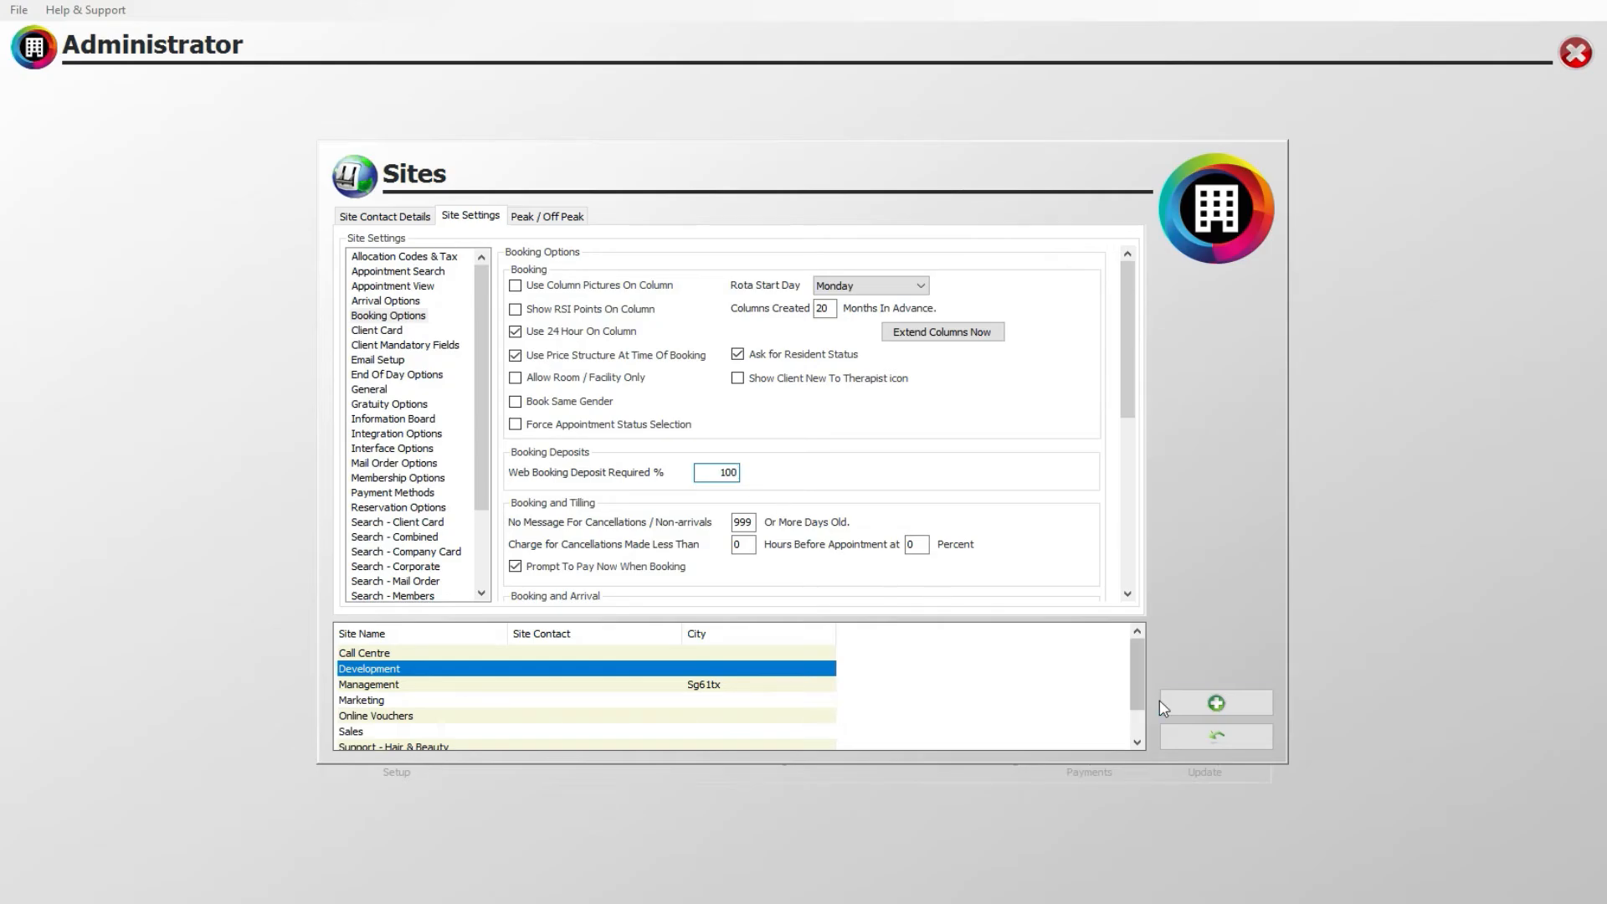
click(1216, 736)
click(1208, 657)
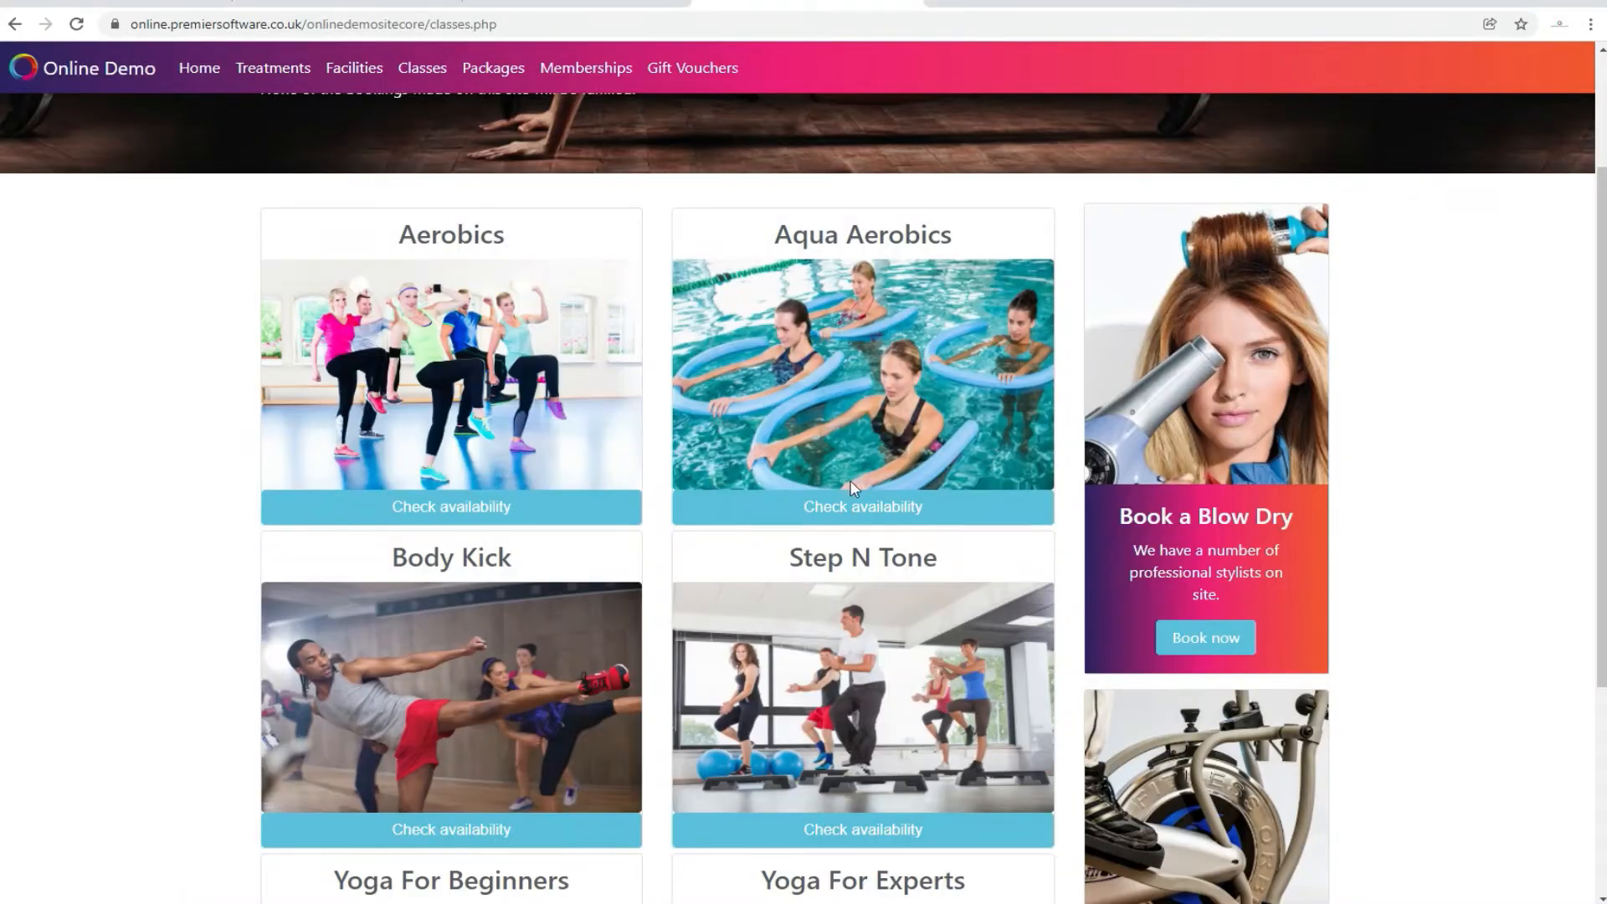
On the Online Demo website, check Aqua Aerobics availability, book the 03/12/21 11:00 am class and close the booking message.
click(813, 502)
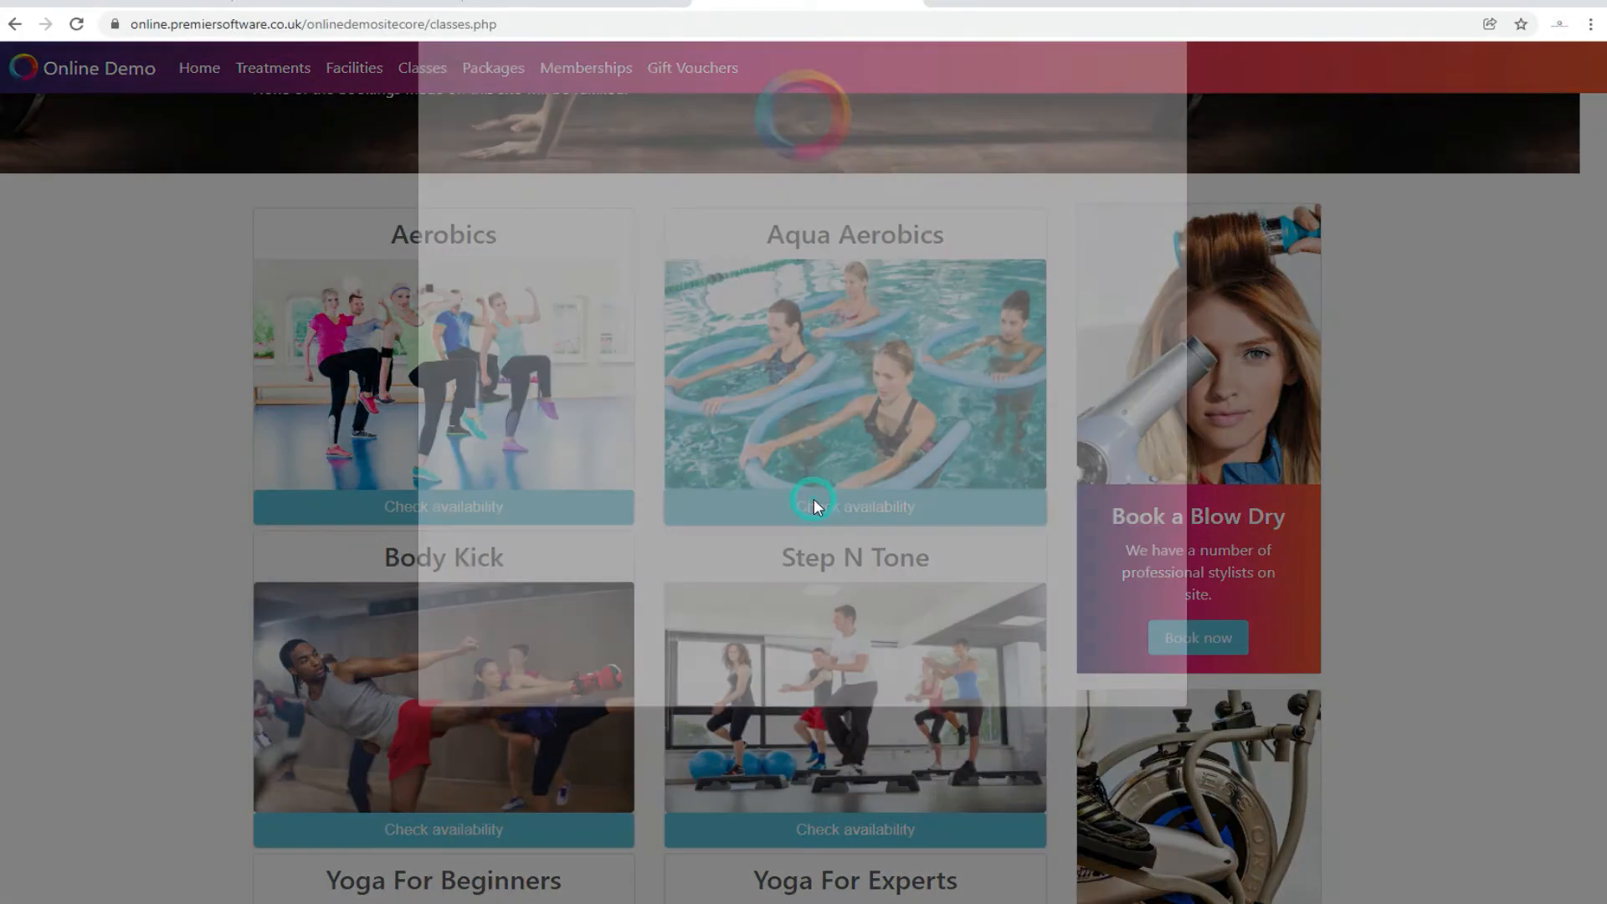
click(784, 445)
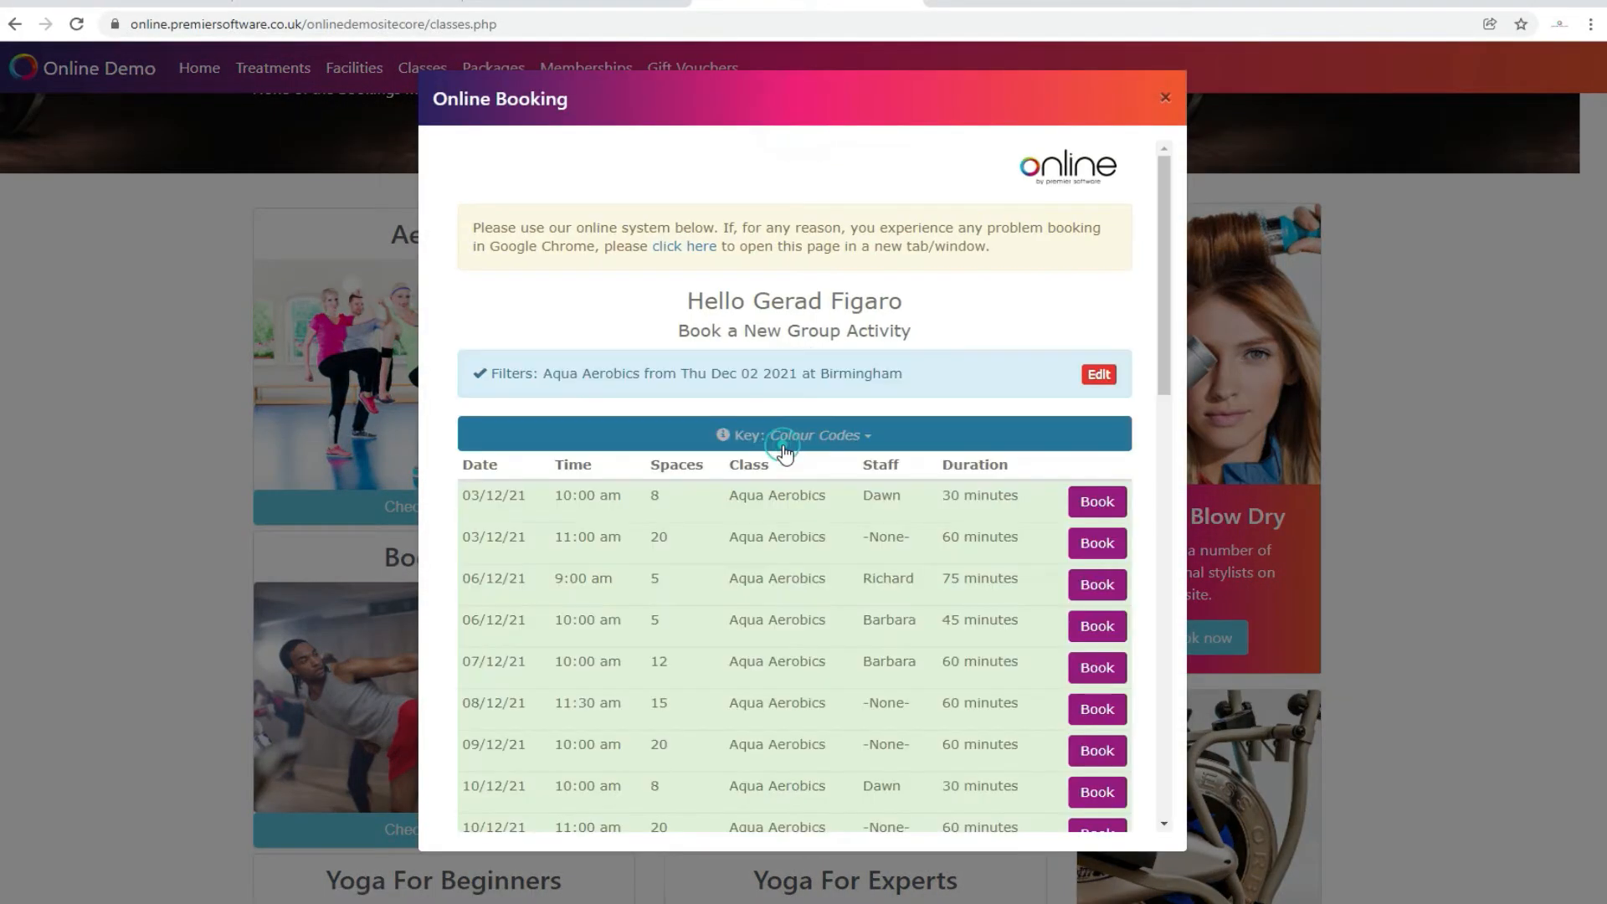
click(1105, 549)
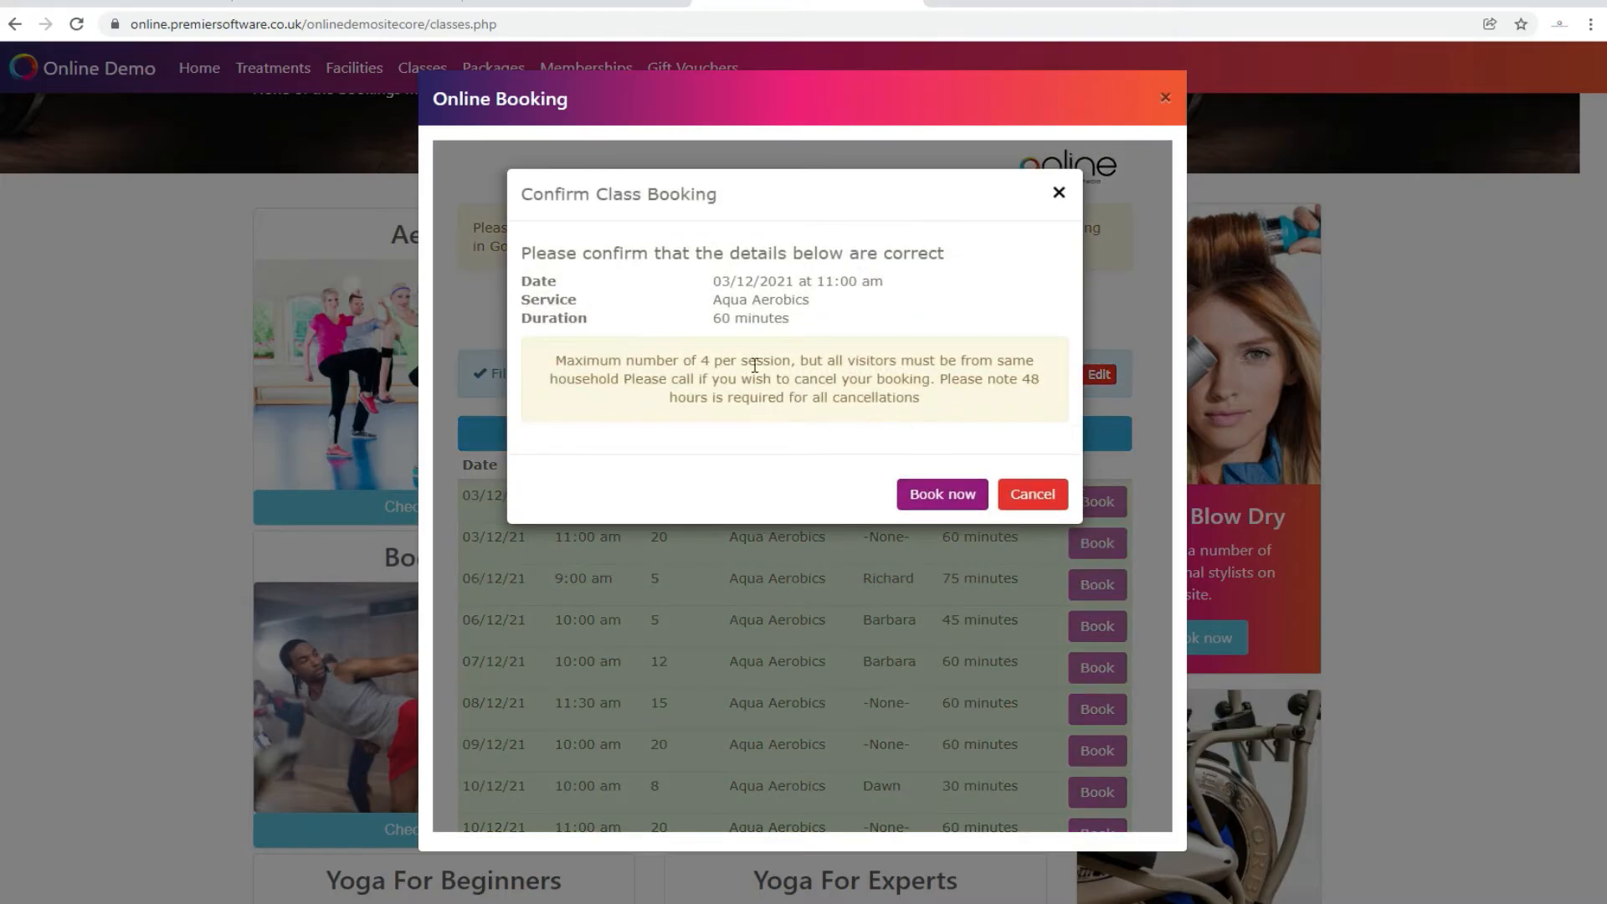
click(955, 493)
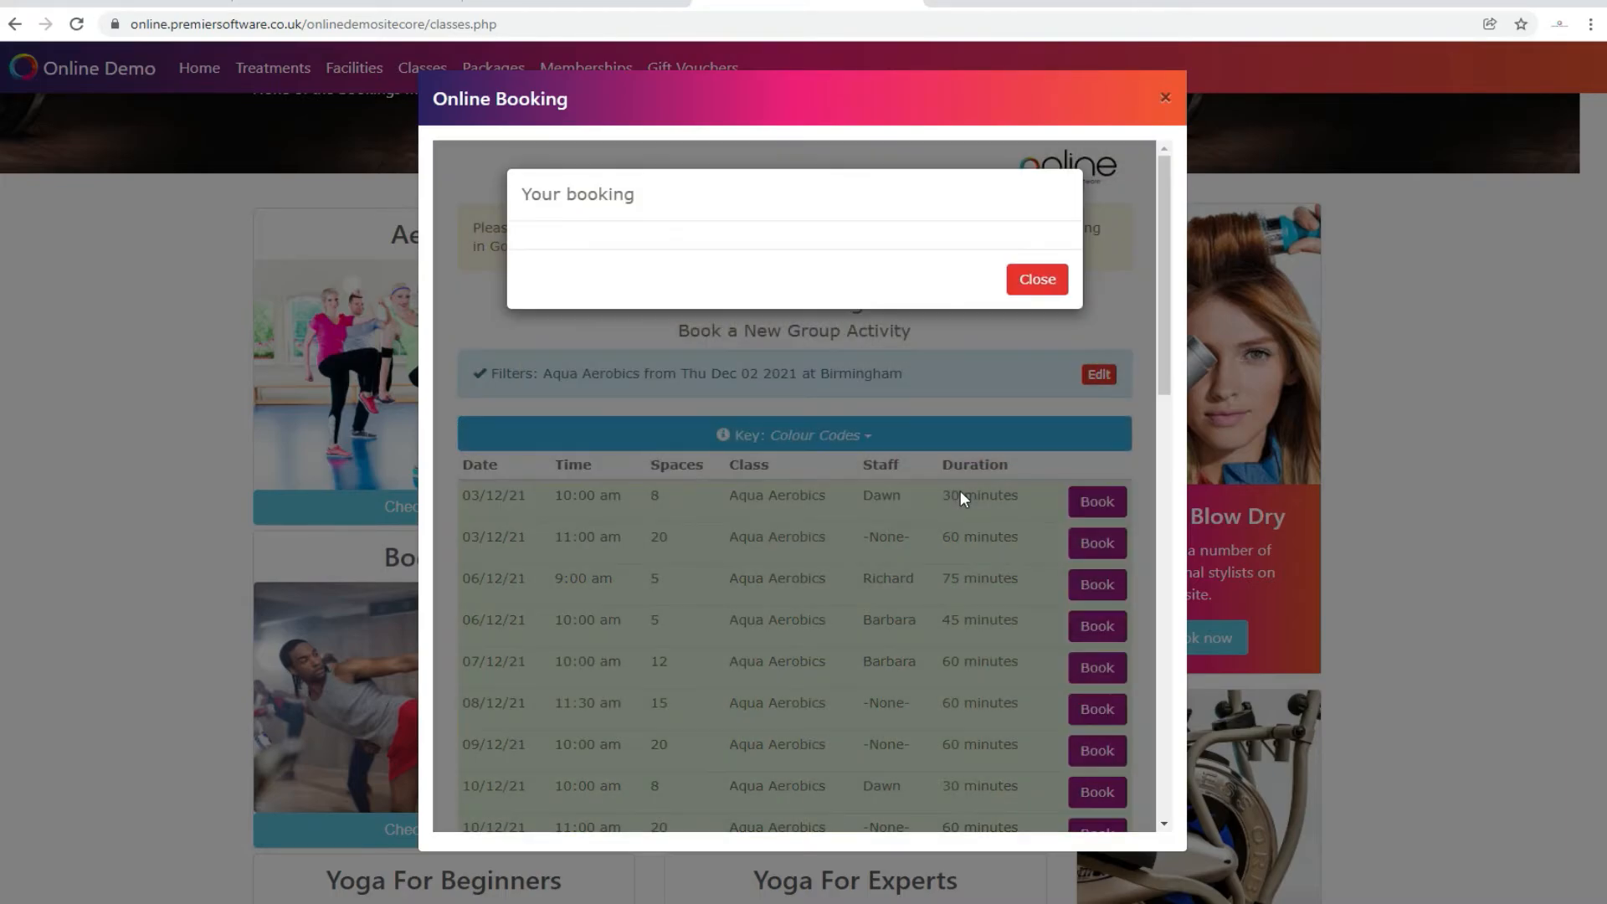
click(1035, 356)
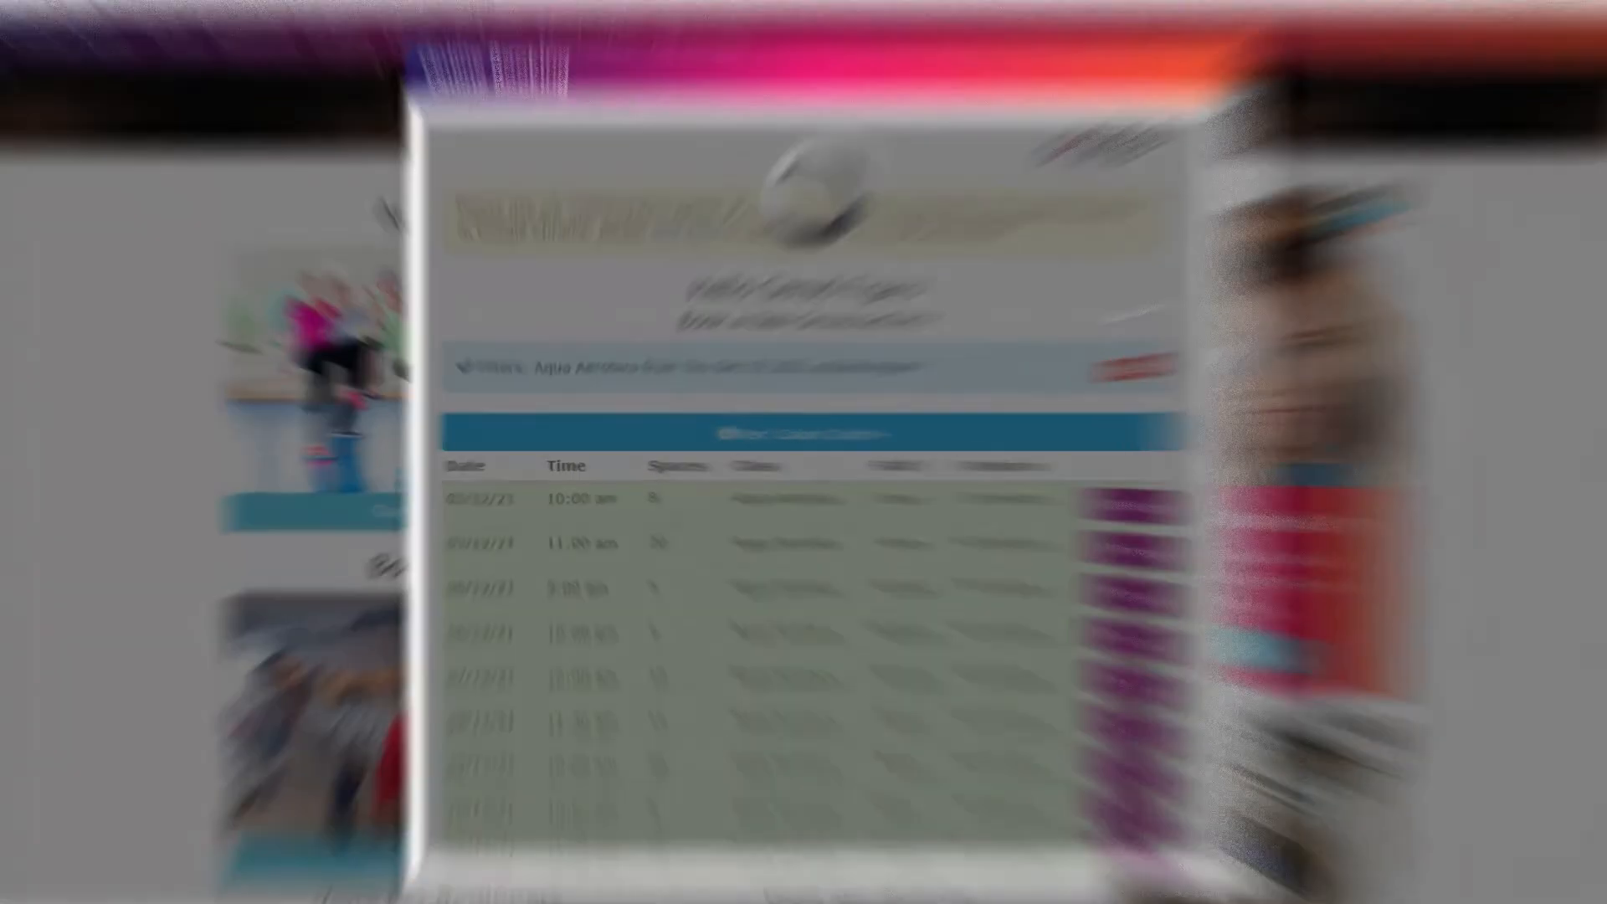